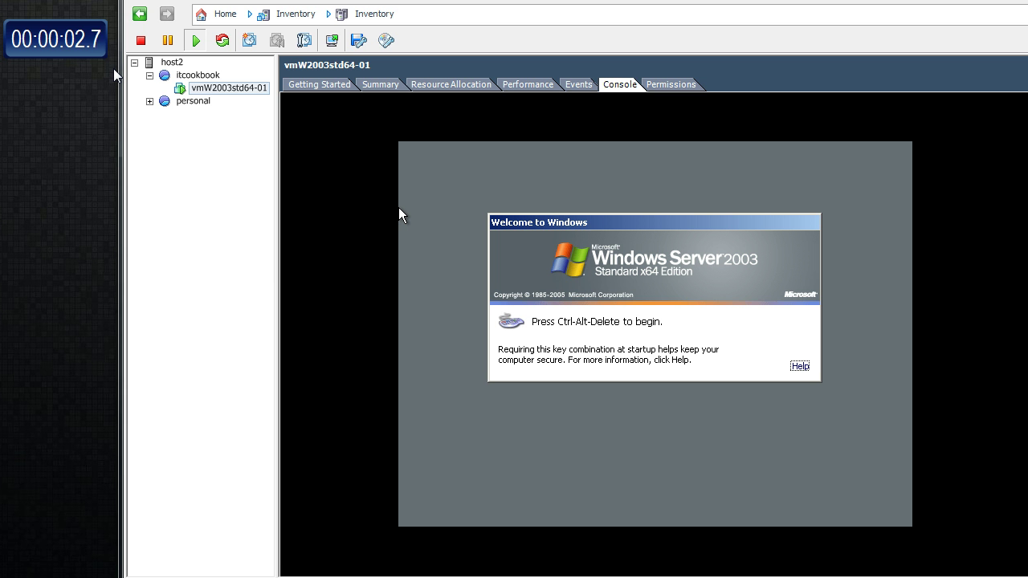
# Start a new snapshot of the virtual machine vmW2003std64-01 and name it "Installed".
pyautogui.hotkey('shift', 'F10')
pyautogui.press('Down')
pyautogui.press('Down')
pyautogui.press('Down')
pyautogui.press('Down')
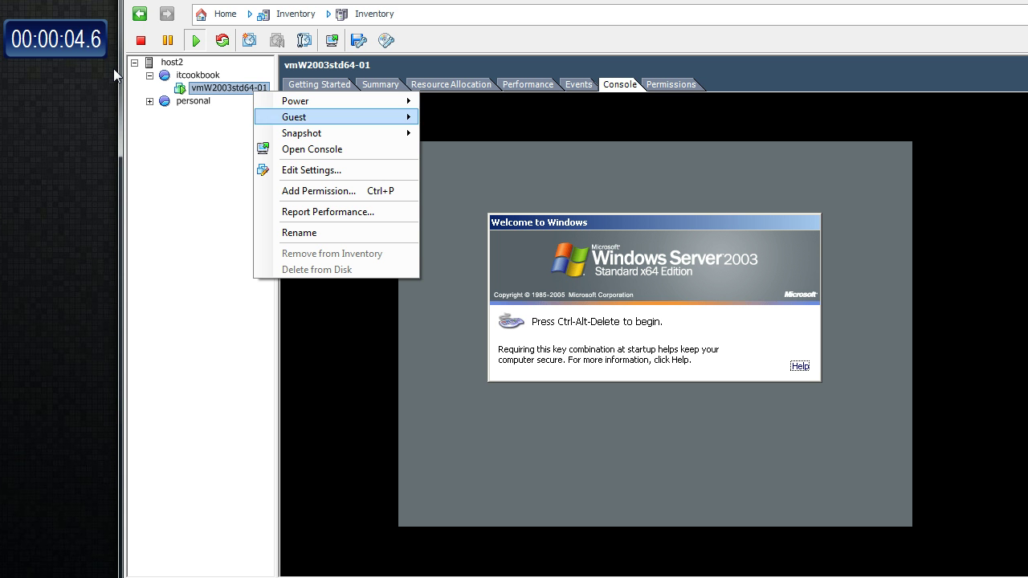
pyautogui.press('Up')
pyautogui.press('Right')
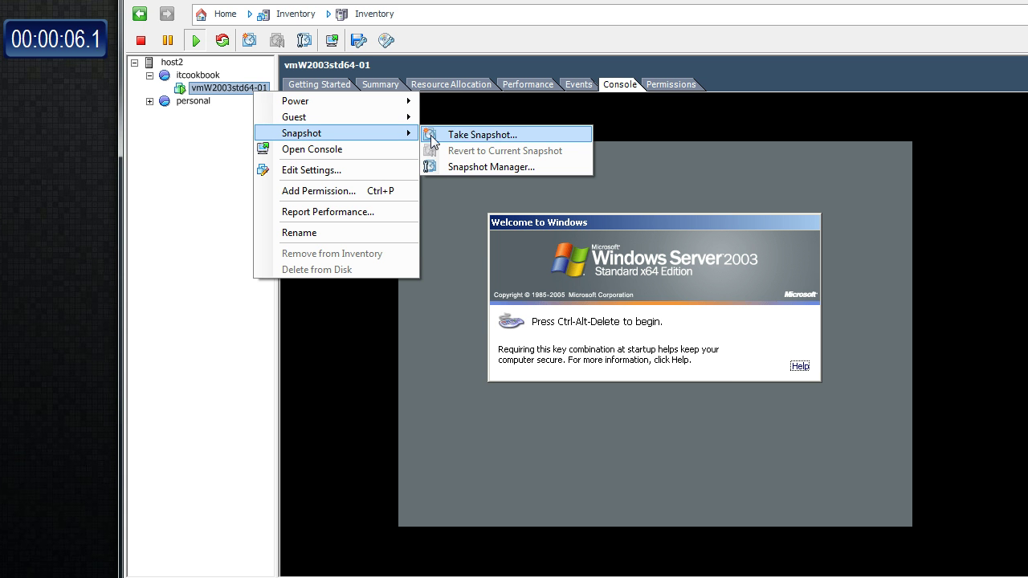
pyautogui.click(495, 139)
pyautogui.write('Installed')
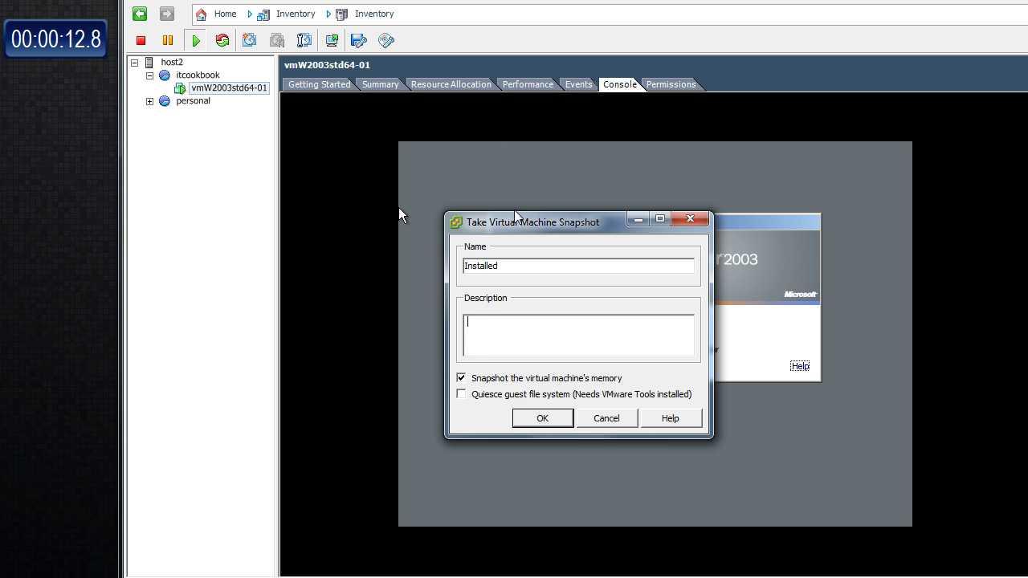
# Describe the snapshot as "Right after installation of the OS. No patches or modifications." and take it with the virtual machine's memory included.
pyautogui.write('Right after')
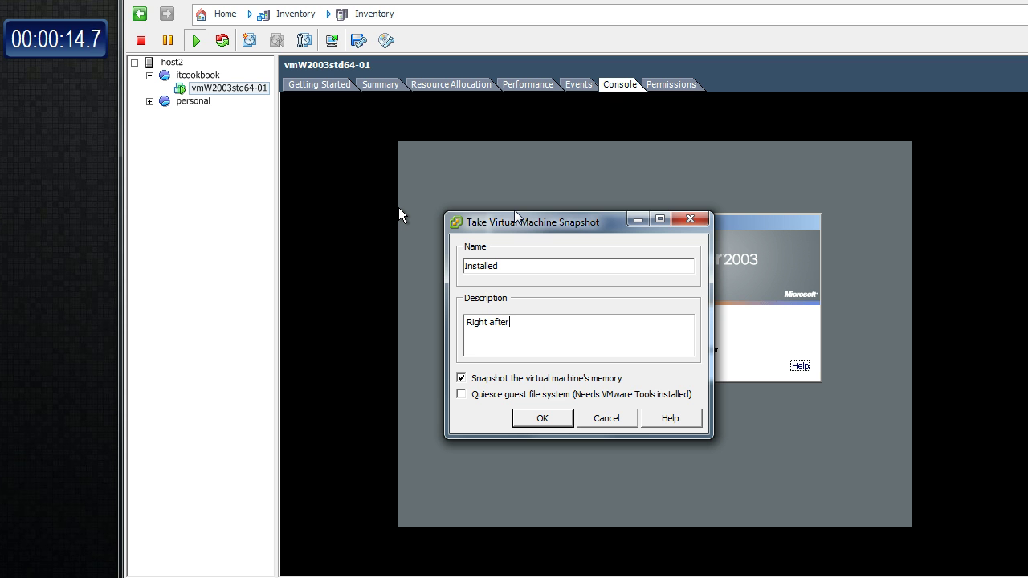
pyautogui.write(' installation')
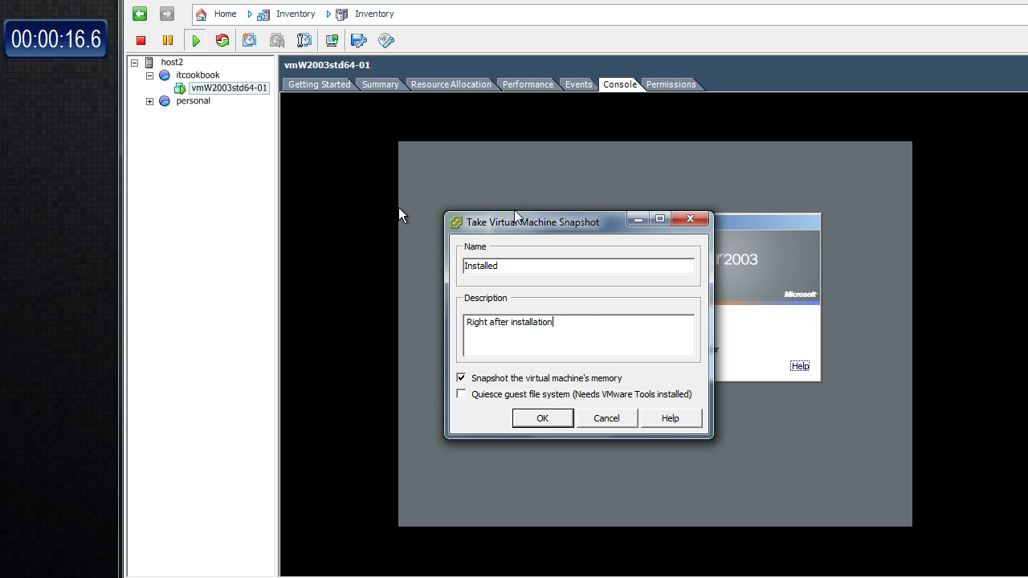
pyautogui.write(' of the OS. No patches')
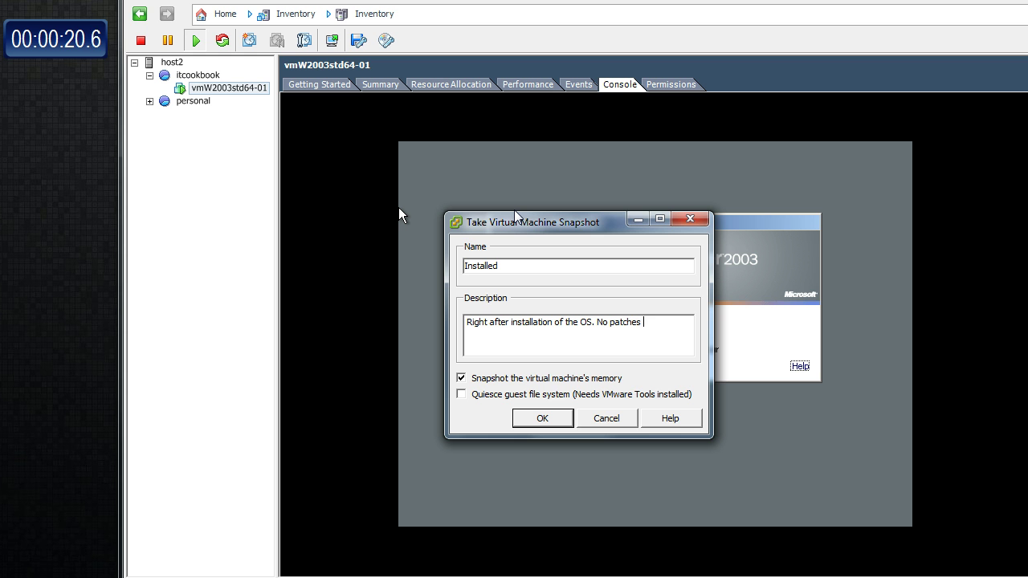
pyautogui.write(' or modifications.')
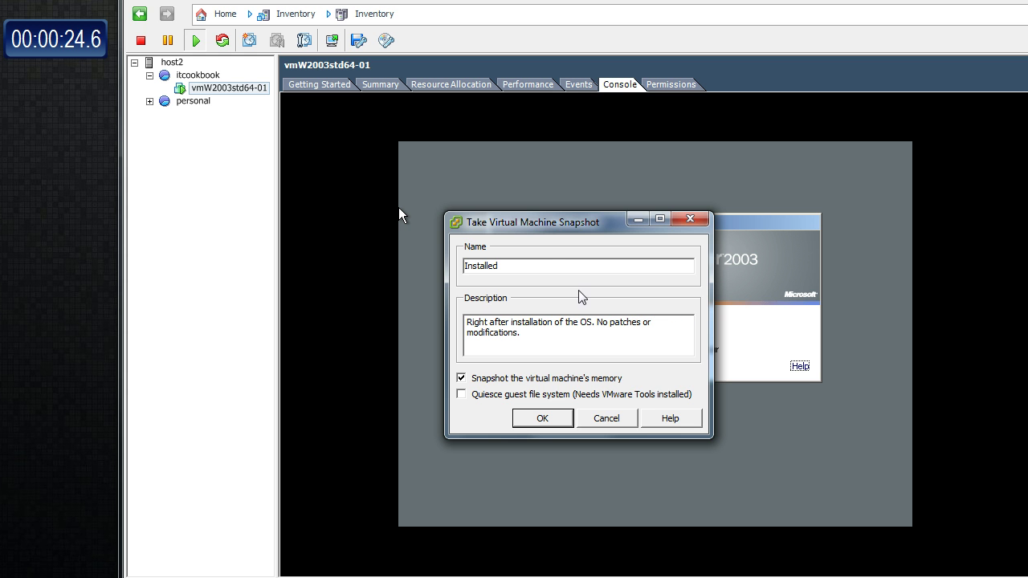
pyautogui.click(551, 424)
pyautogui.click(541, 384)
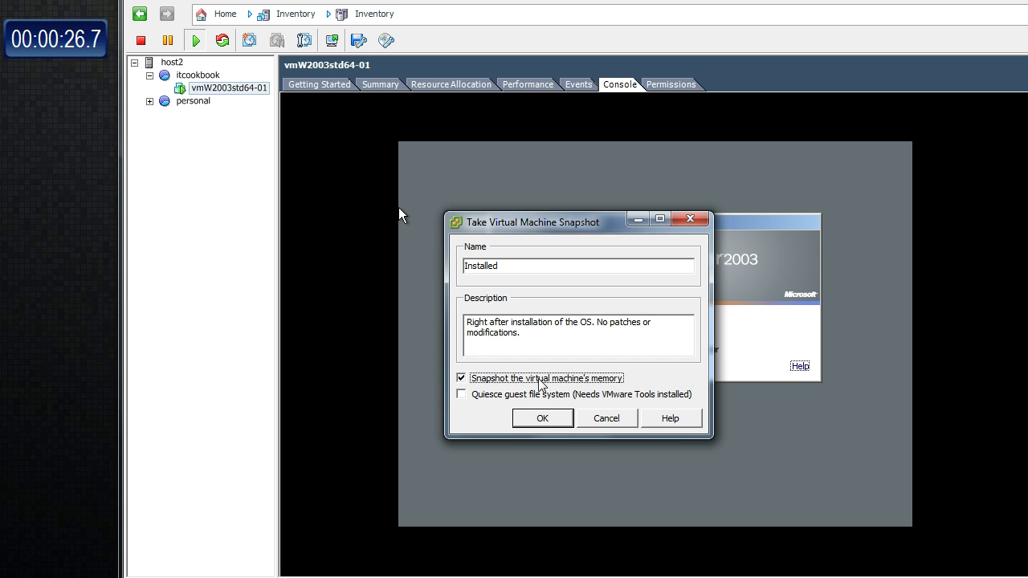
pyautogui.click(543, 418)
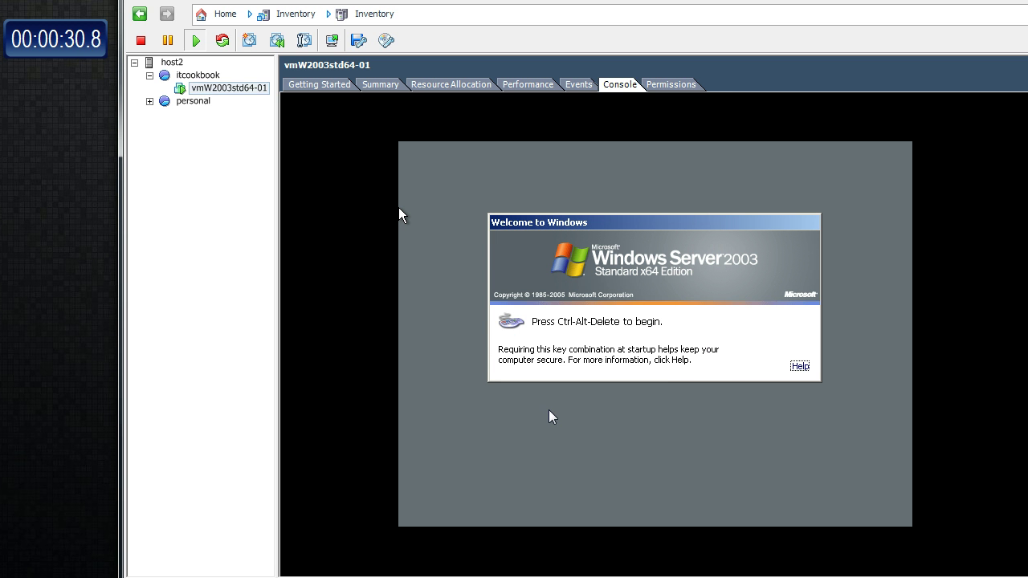
# Log on to the guest Windows as Administrator, then accept and keep the automatic correction of screen resolution and color depth.
pyautogui.press('ctrl+alt+Insert')
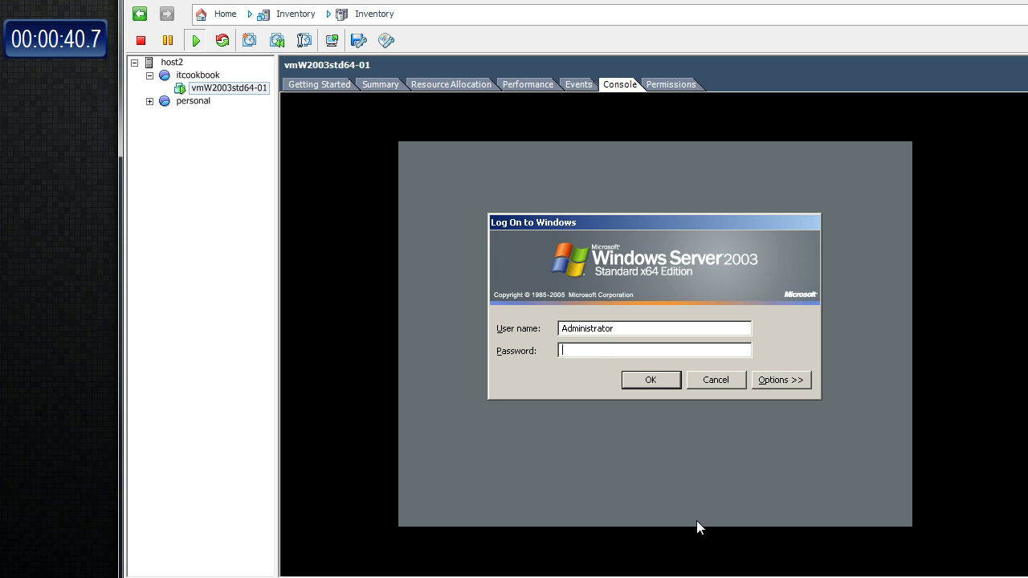
pyautogui.press('Return')
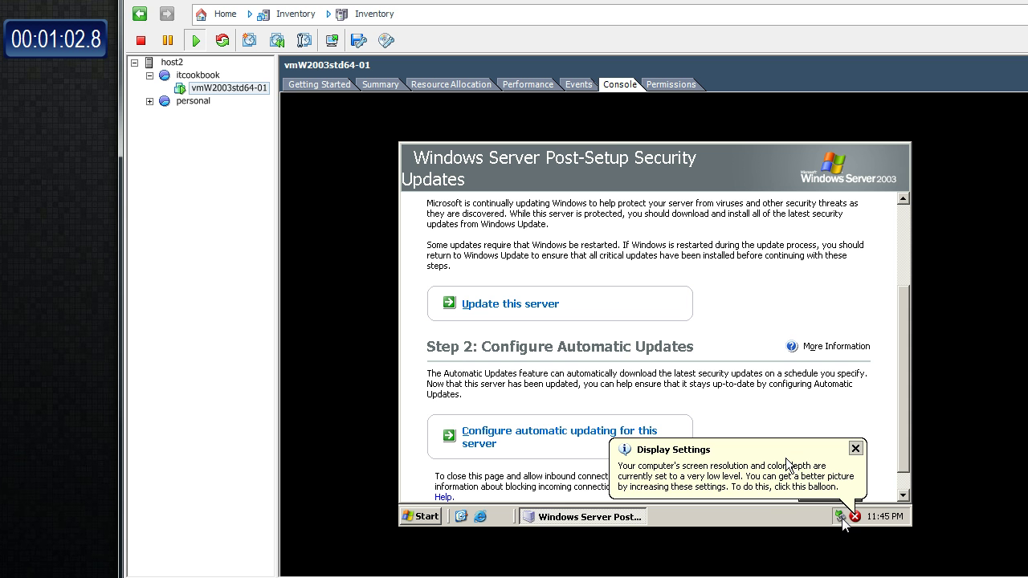
pyautogui.click(817, 450)
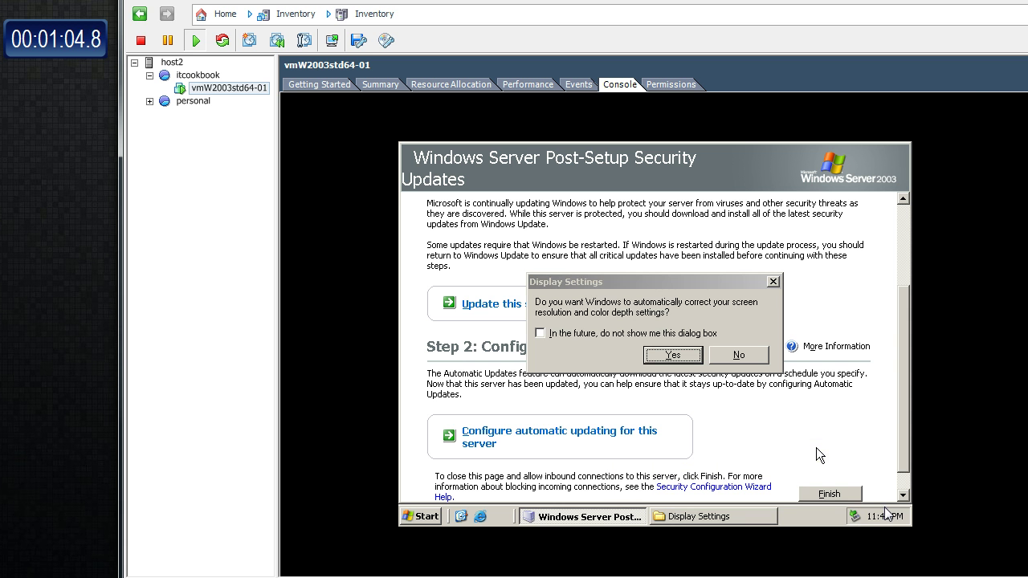
pyautogui.click(673, 356)
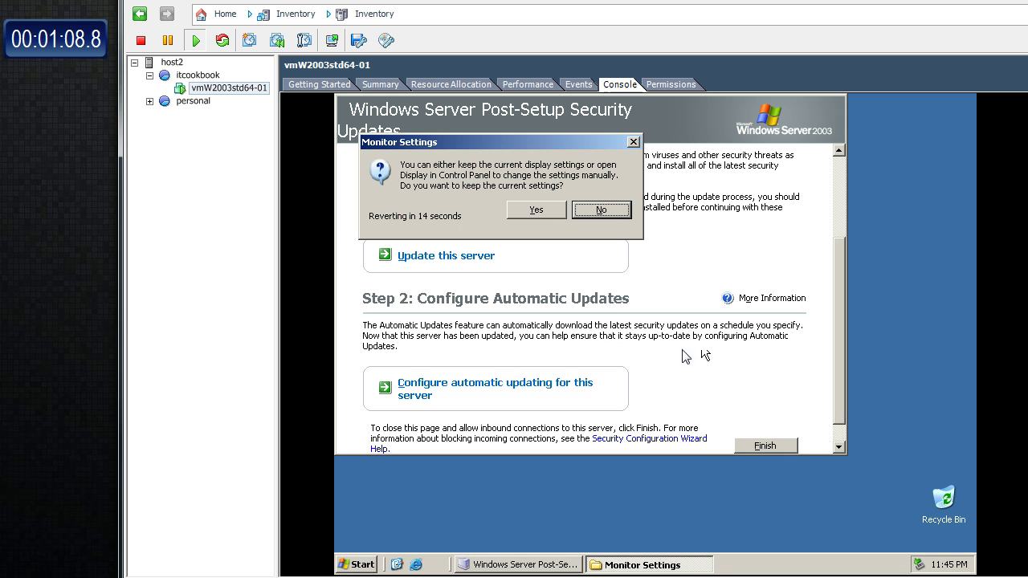
pyautogui.click(553, 211)
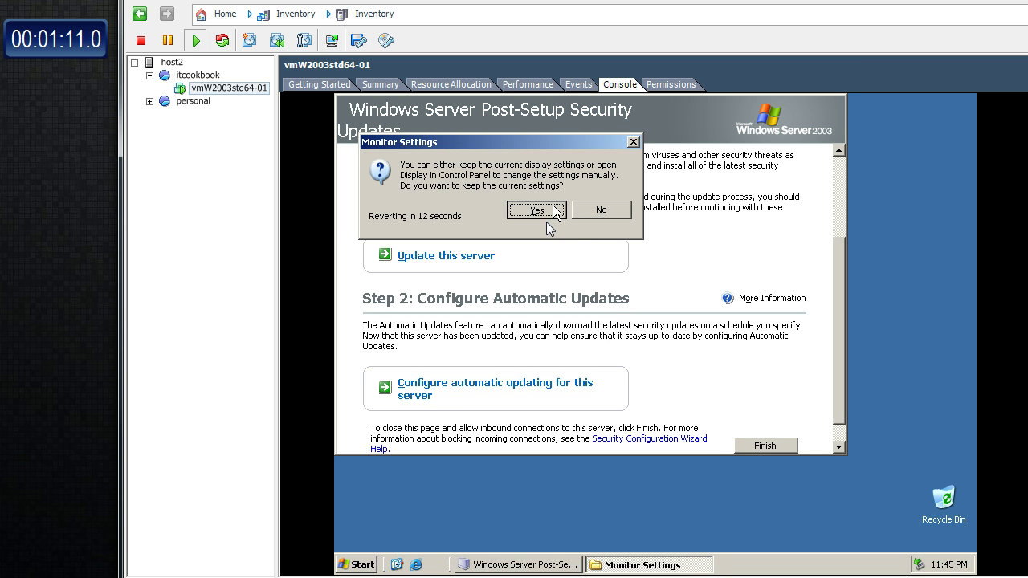
# Open Computer Management for the guest server and expand Event Viewer to list its logs.
pyautogui.hotkey('ctrl', 'Escape')
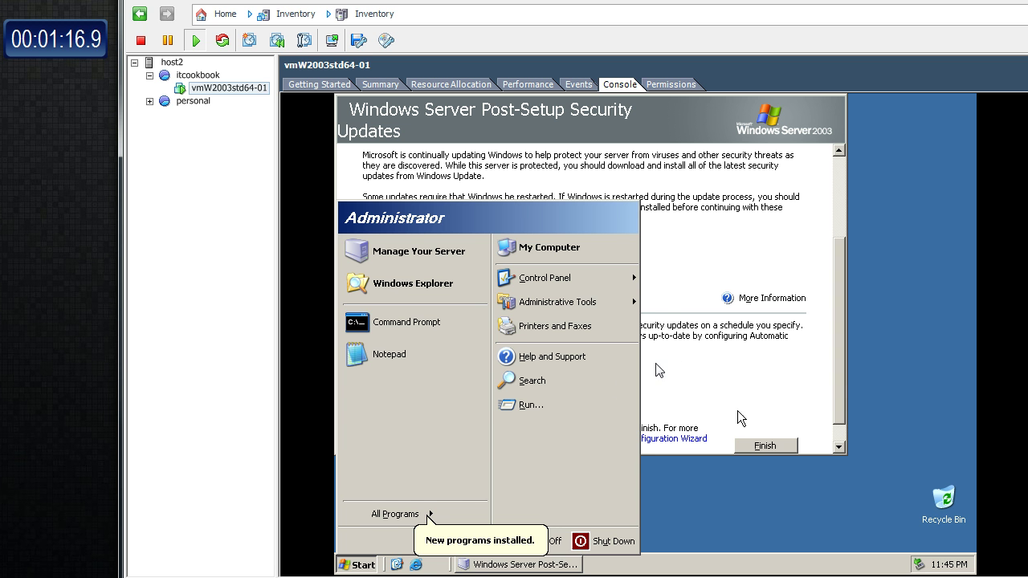
pyautogui.click(351, 565)
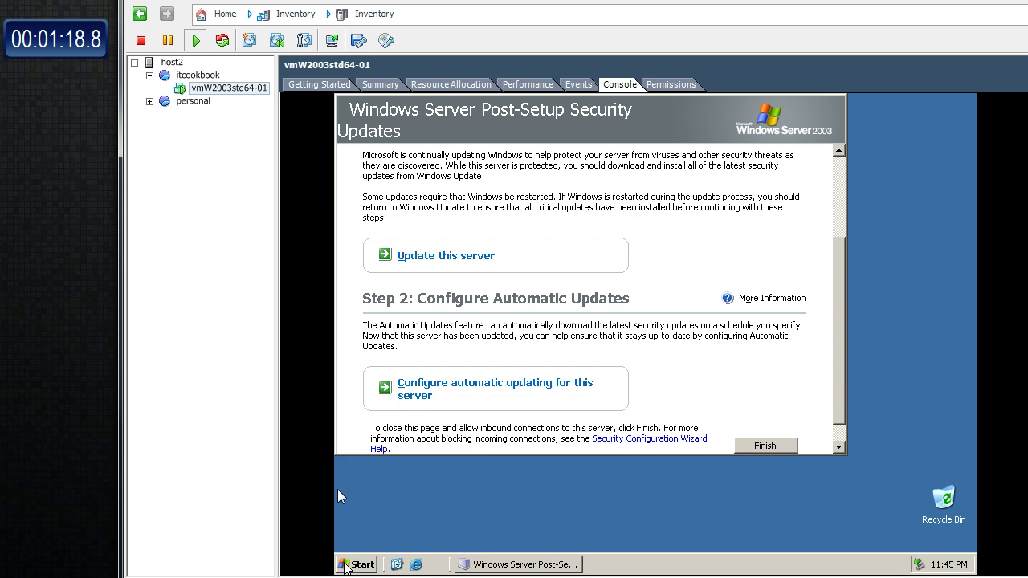
pyautogui.click(351, 566)
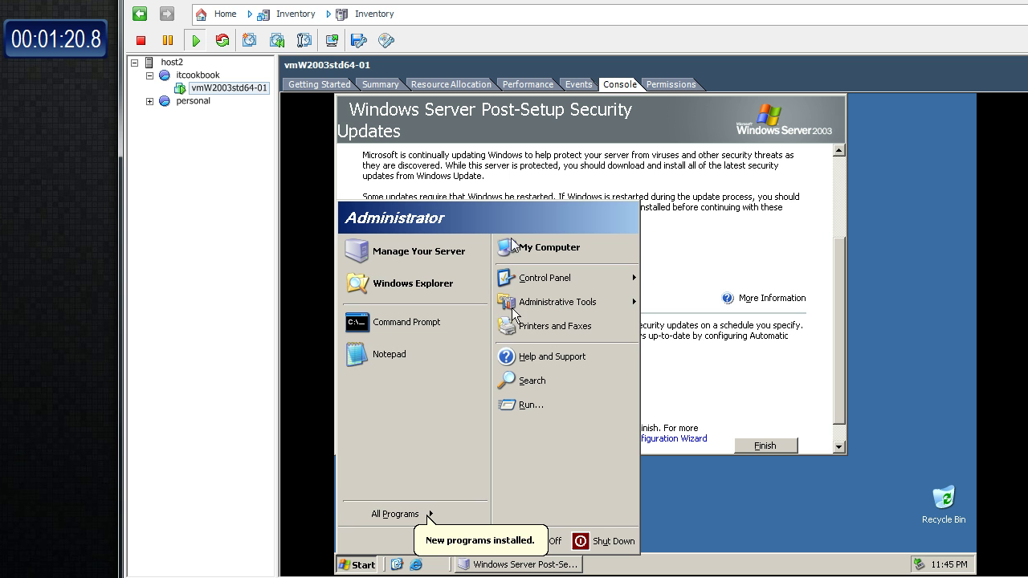
pyautogui.rightClick(564, 247)
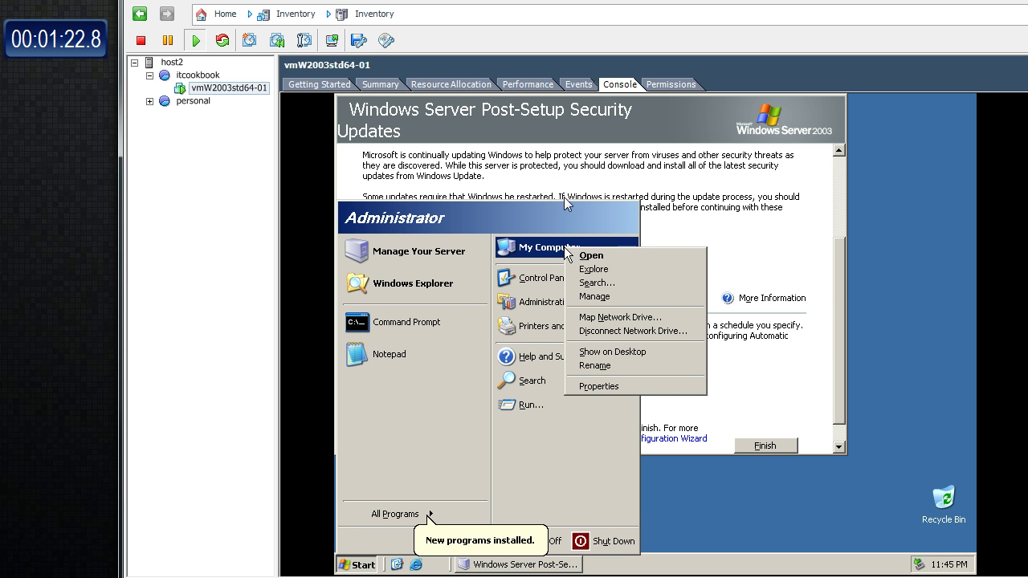
pyautogui.click(617, 297)
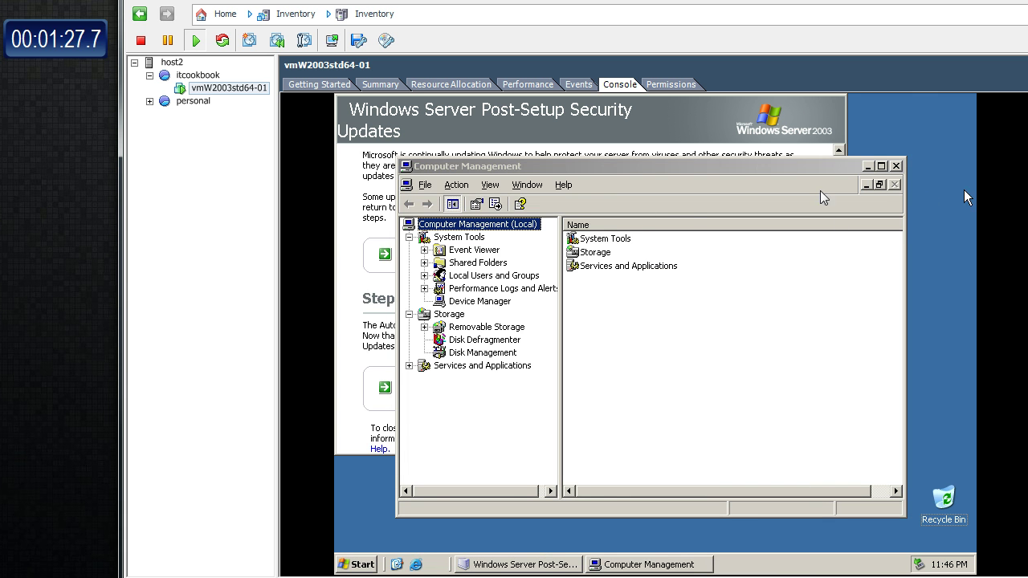
pyautogui.click(473, 251)
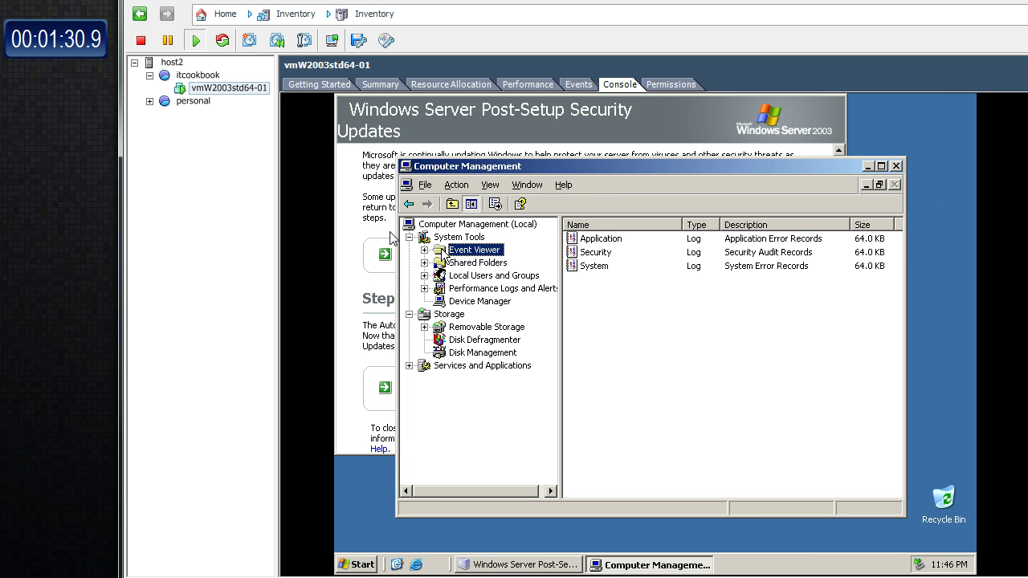
pyautogui.click(425, 250)
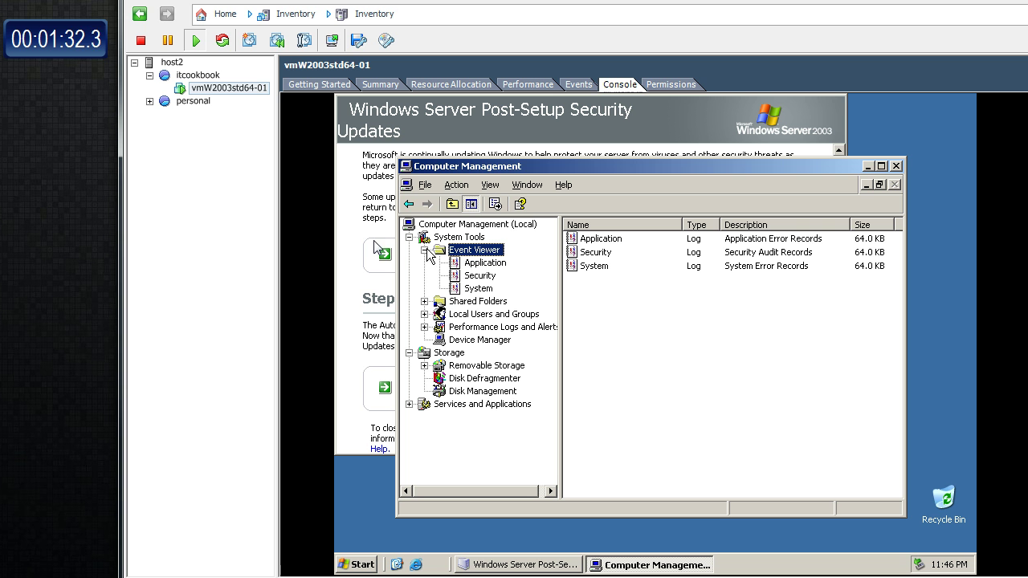
# Filter the System event log to exclude Information and Success audit events.
pyautogui.click(487, 291)
pyautogui.rightClick(493, 291)
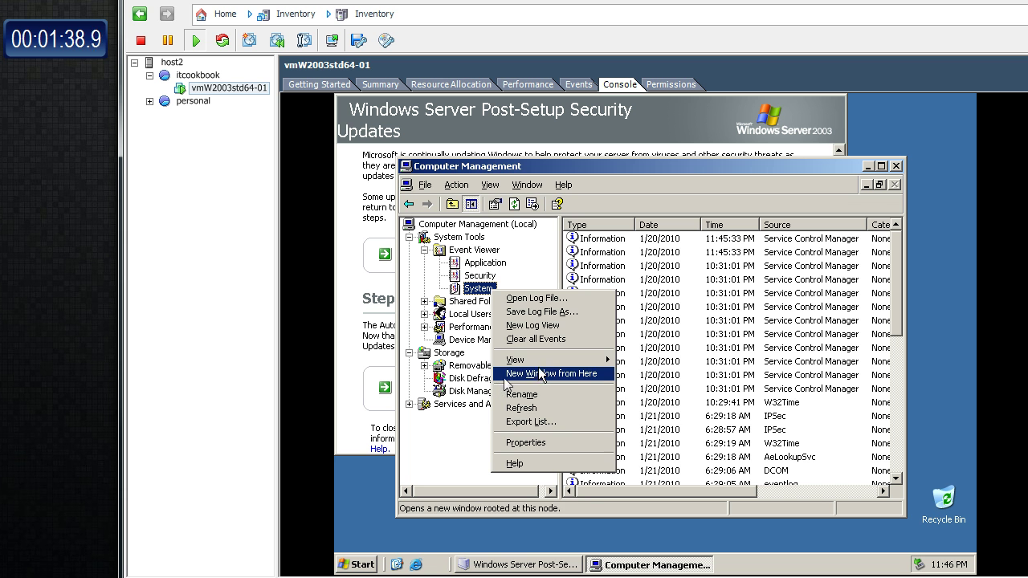
pyautogui.moveTo(543, 362)
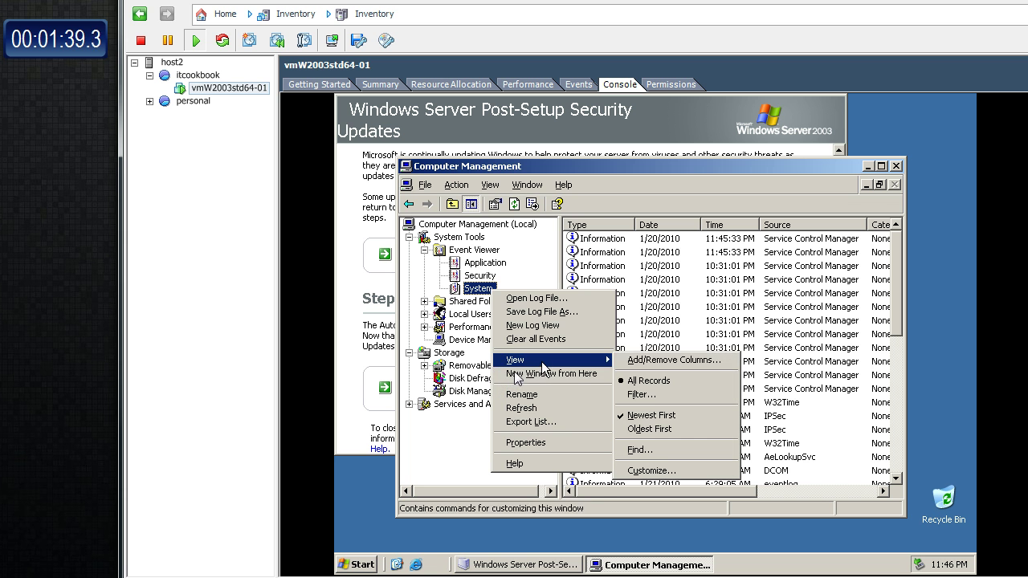
pyautogui.click(674, 392)
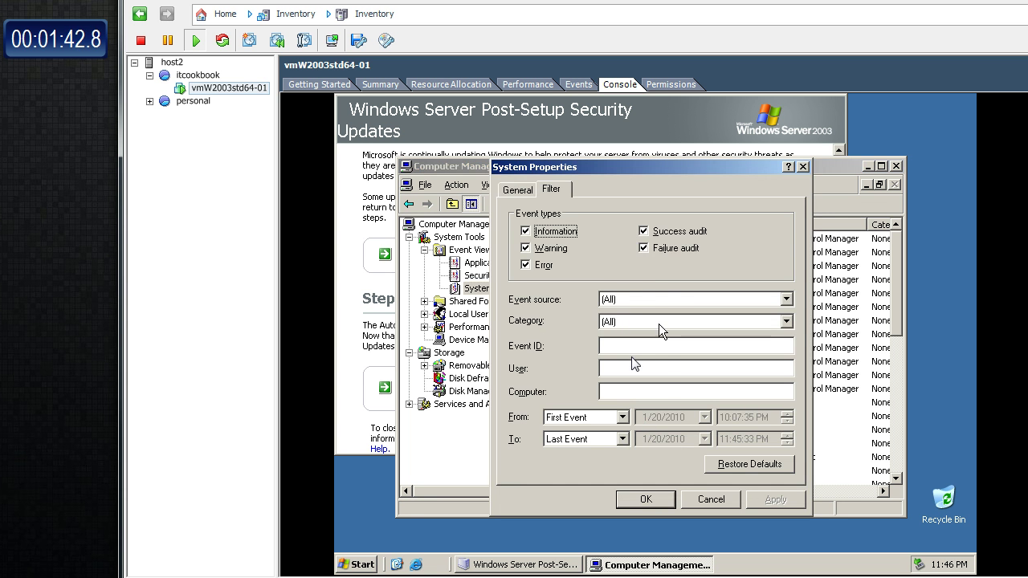
pyautogui.click(644, 231)
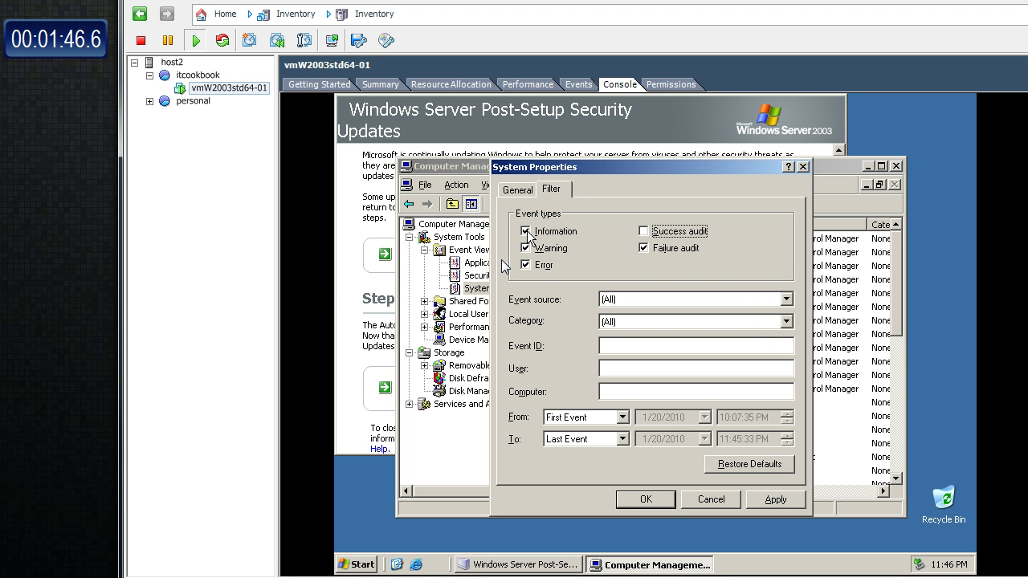
pyautogui.click(527, 231)
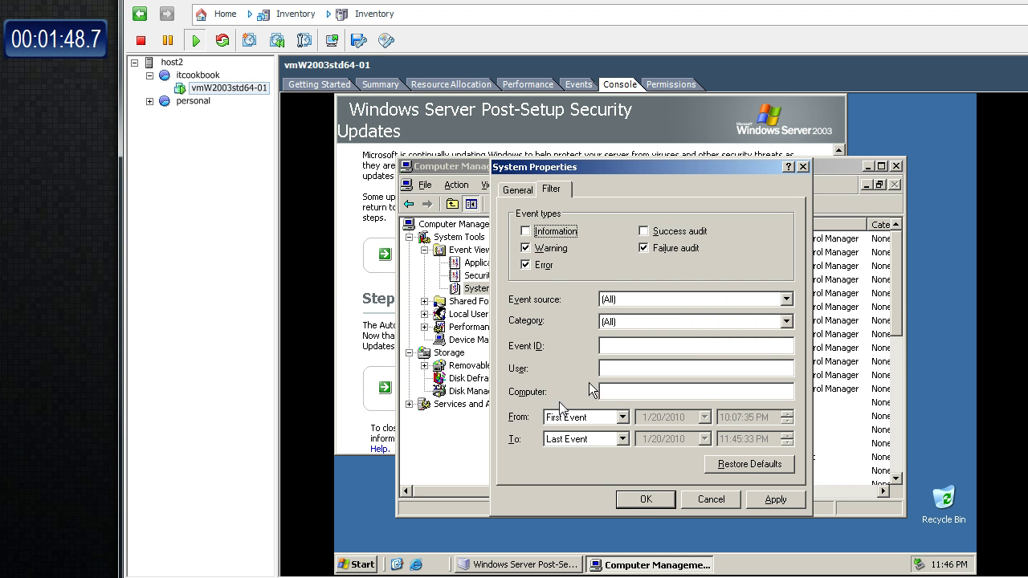
pyautogui.click(643, 503)
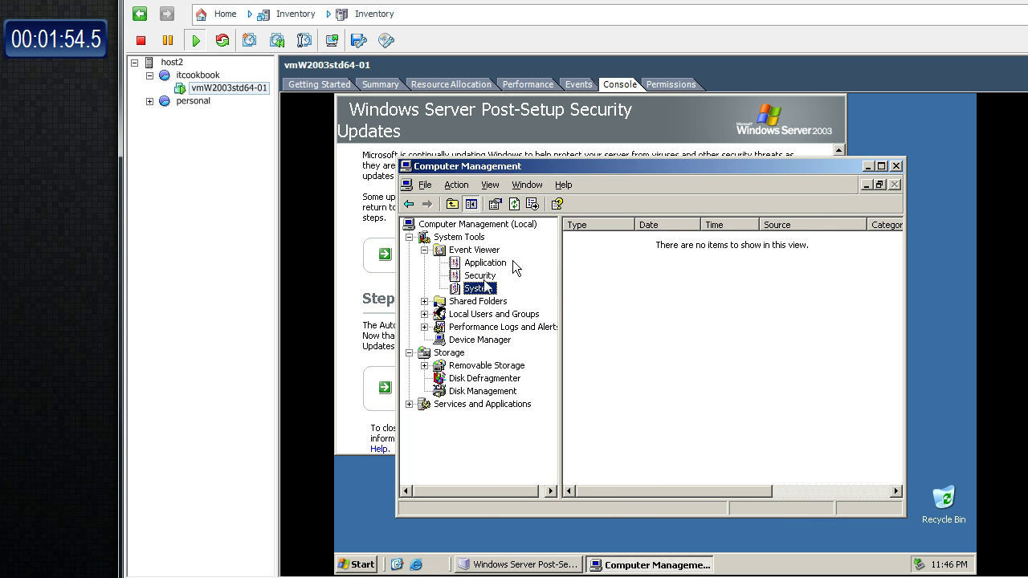
# Filter the Application event log so that Information and Success audit events are excluded.
pyautogui.click(503, 267)
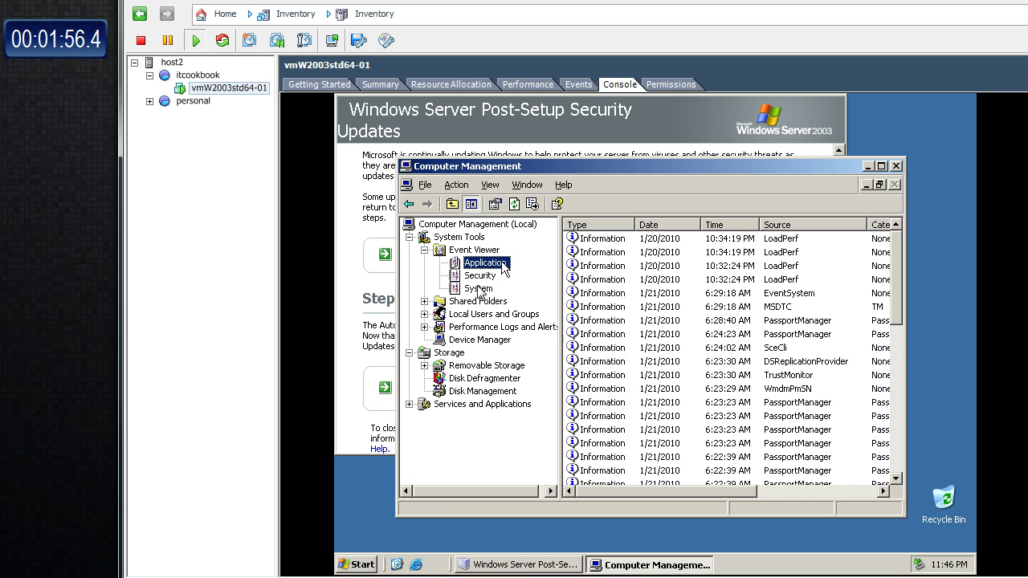
pyautogui.rightClick(502, 265)
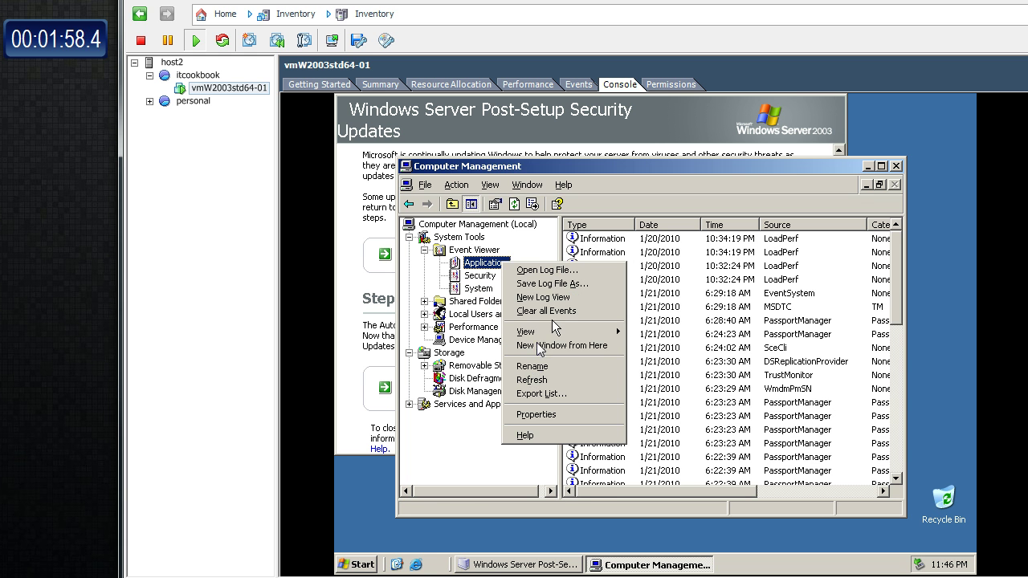
pyautogui.moveTo(564, 331)
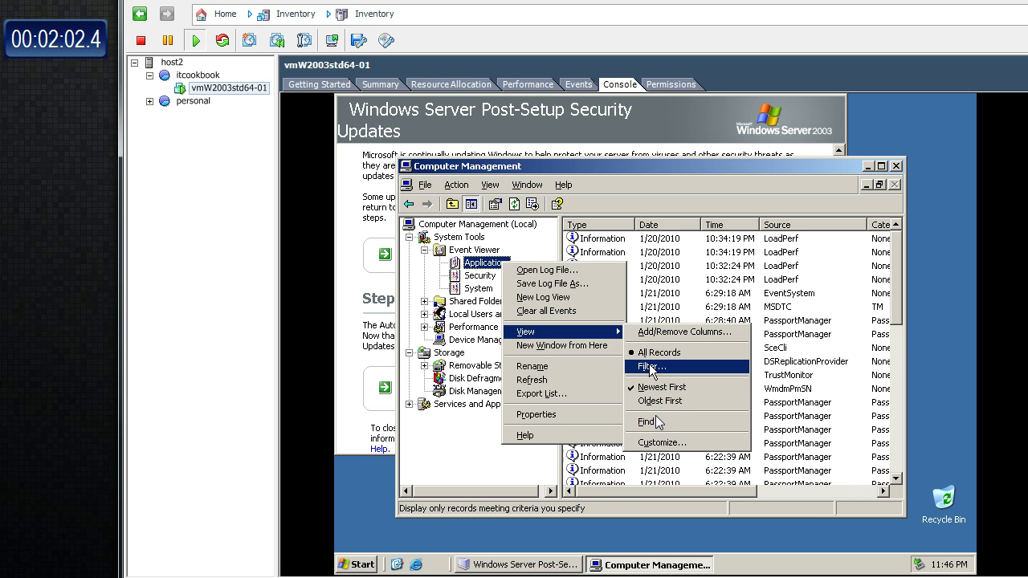
pyautogui.click(682, 366)
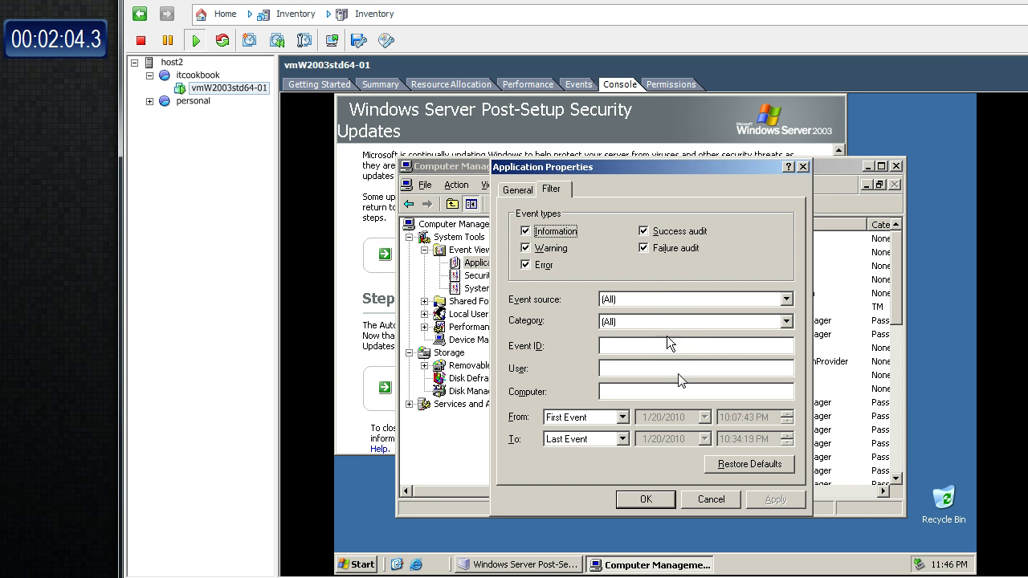
pyautogui.click(648, 233)
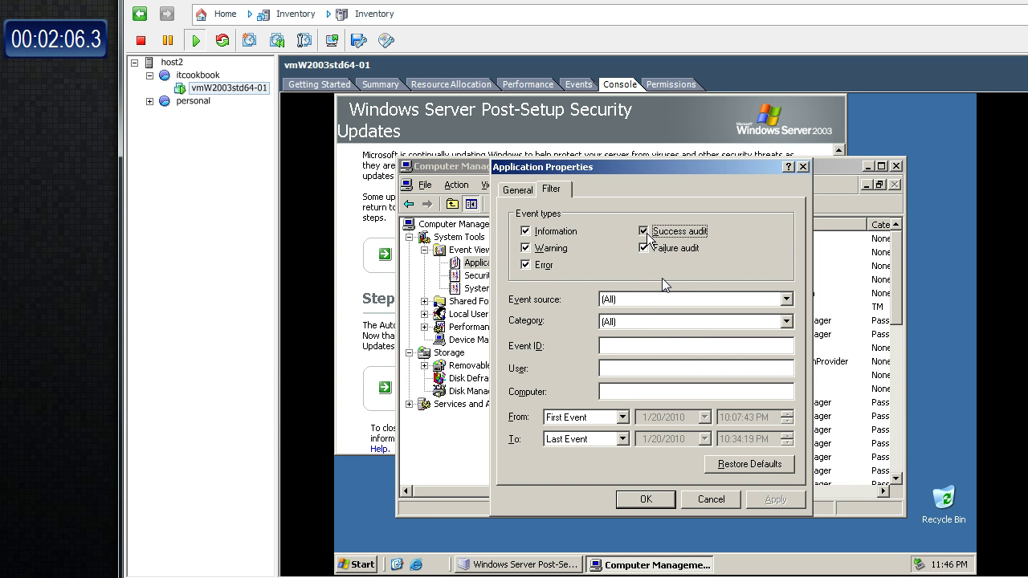
pyautogui.click(647, 235)
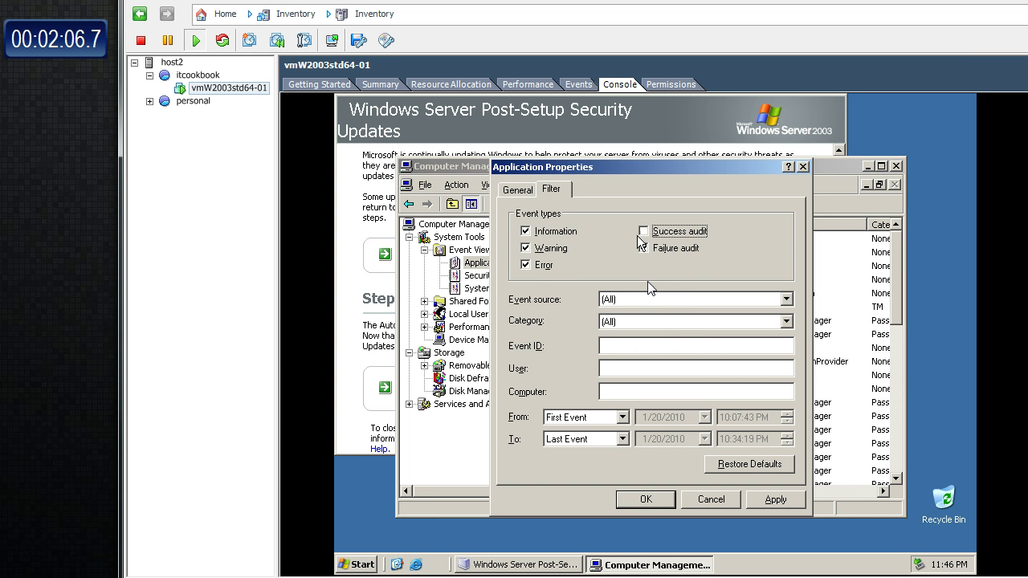
pyautogui.click(529, 232)
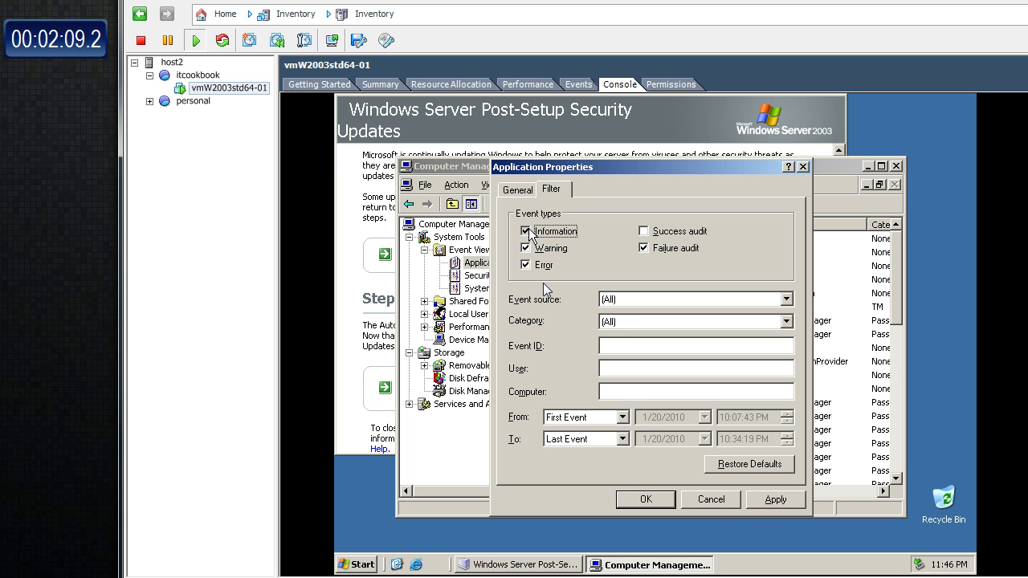
pyautogui.click(644, 499)
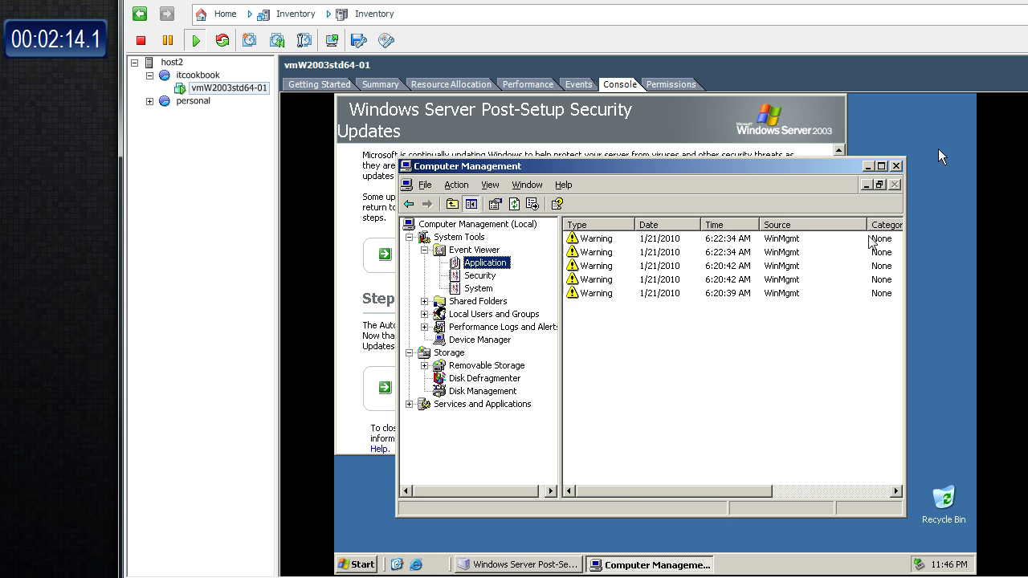
# Maximize Computer Management to view the Application log, minimize it, and open Local Security Settings by running secpol.msc.
pyautogui.click(882, 165)
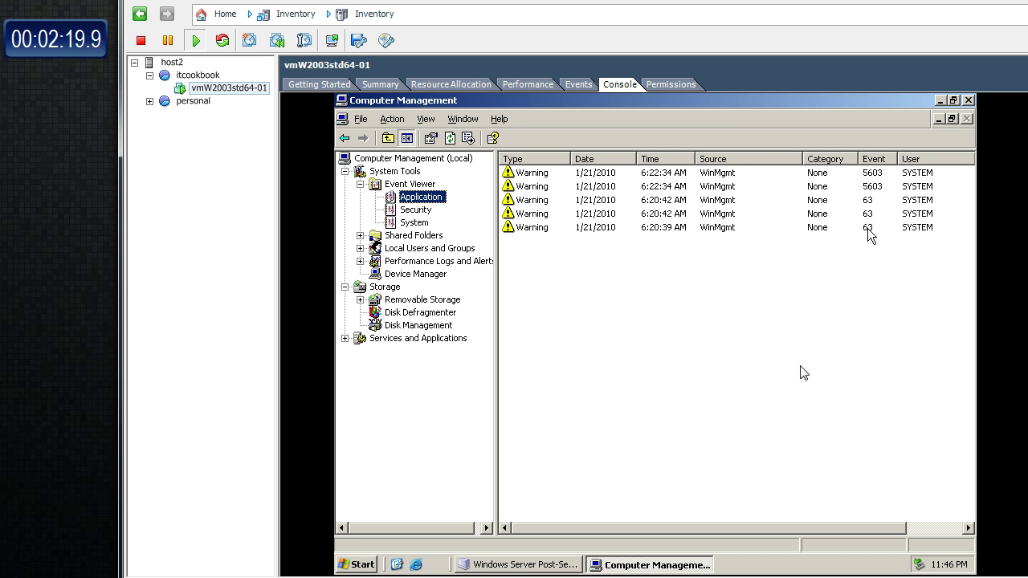
pyautogui.click(942, 102)
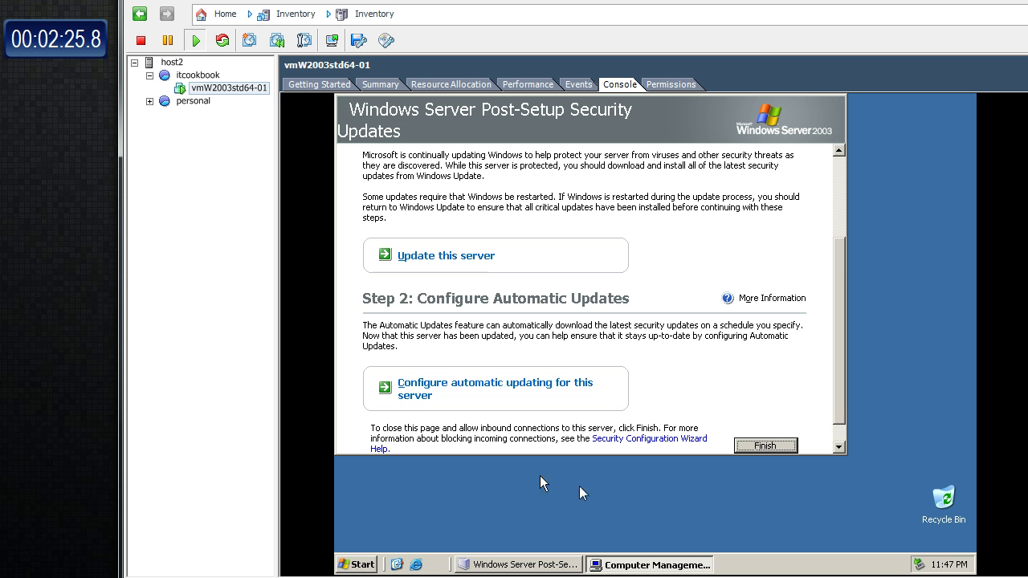
pyautogui.click(352, 565)
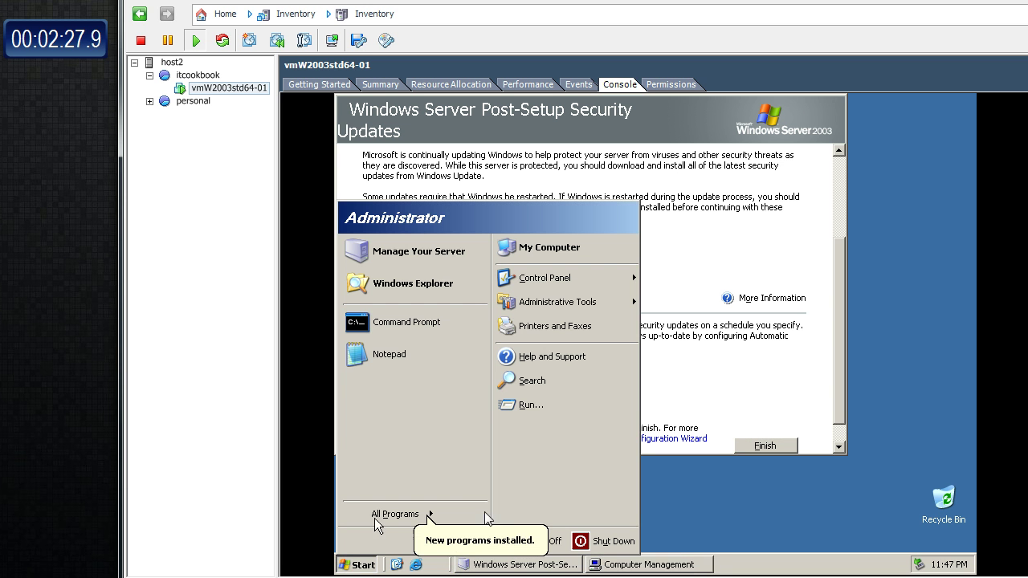
pyautogui.click(638, 411)
pyautogui.write('secpol.msc')
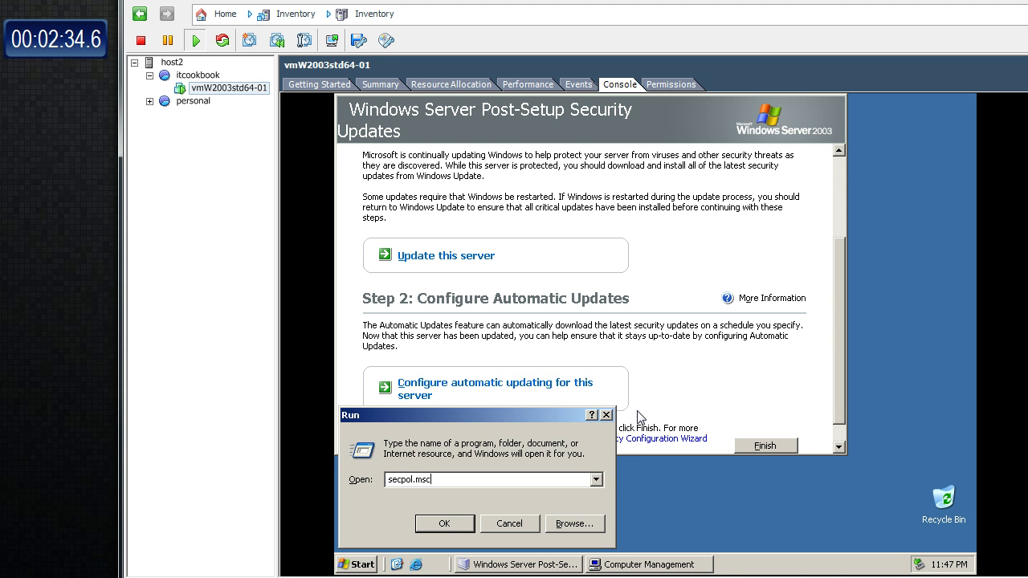
pyautogui.press('Return')
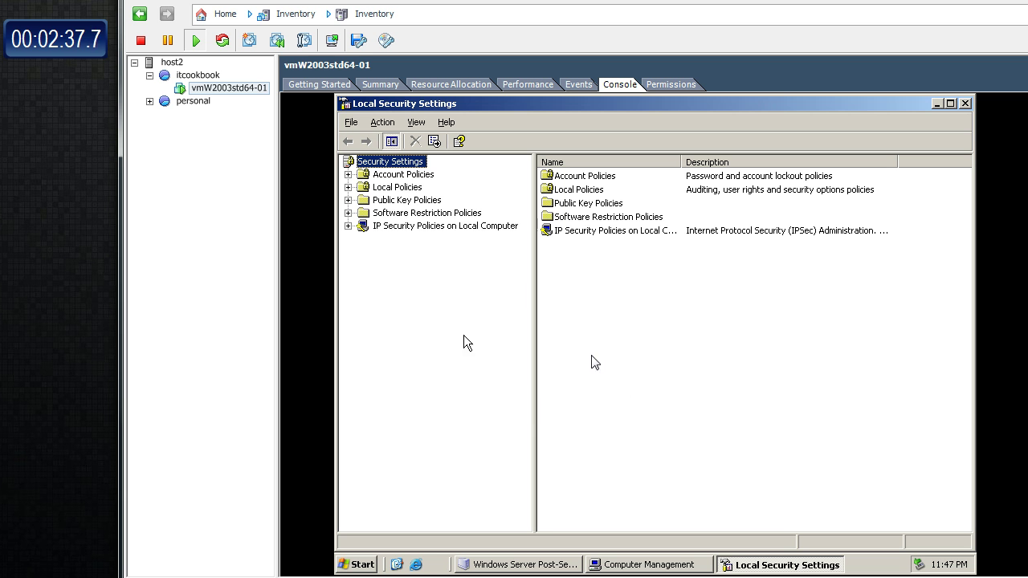
# In the Audit Policy under Local Policies, enable failure auditing for account logon events.
pyautogui.click(349, 187)
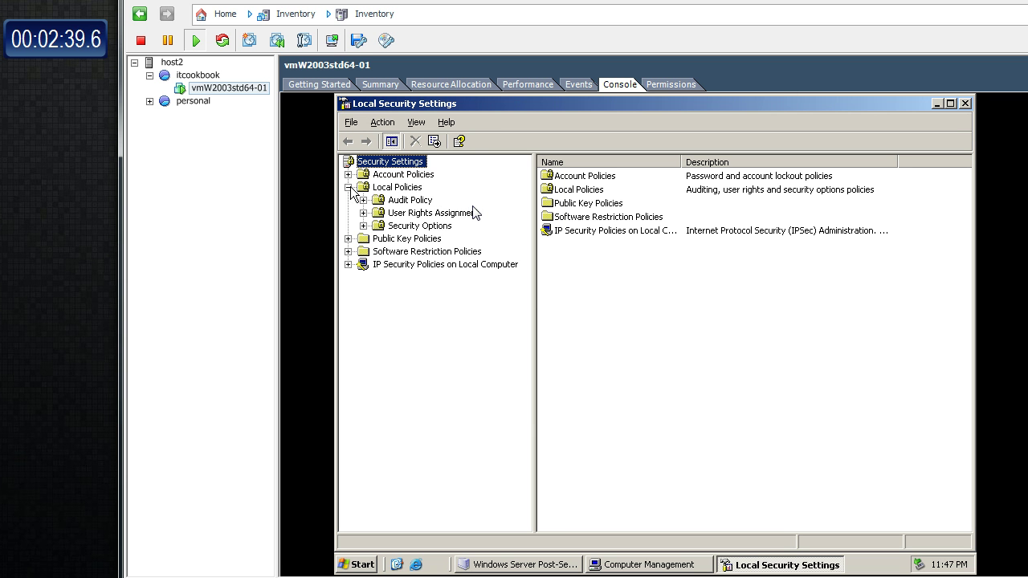
pyautogui.click(378, 201)
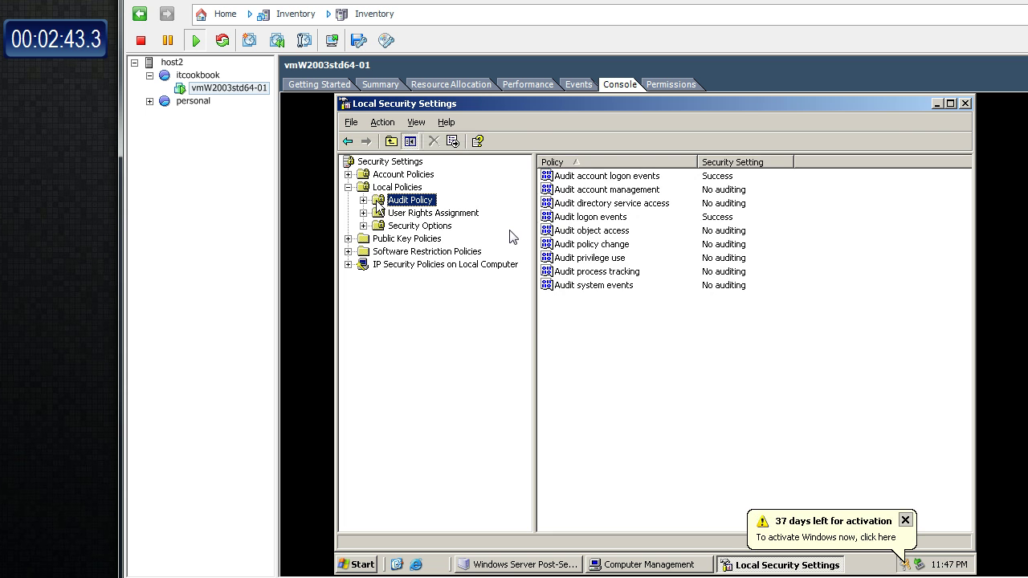
pyautogui.click(625, 183)
pyautogui.click(625, 183)
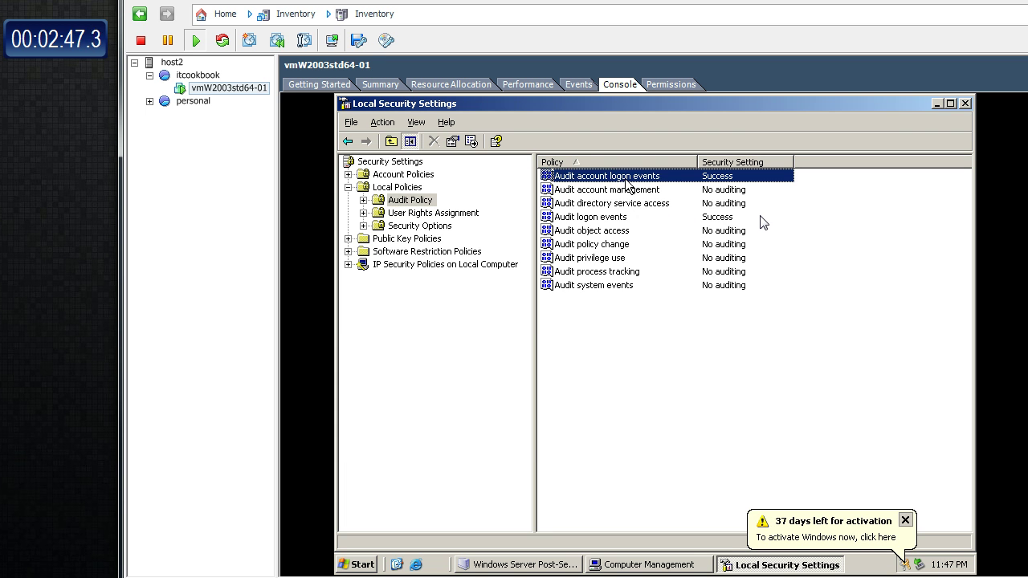
pyautogui.doubleClick(625, 183)
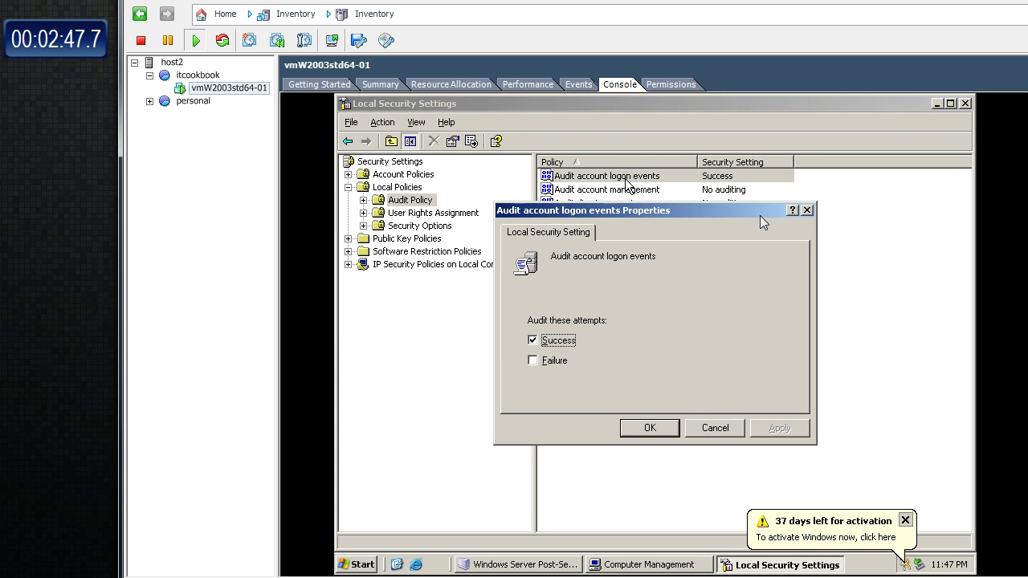
pyautogui.click(531, 360)
pyautogui.click(648, 428)
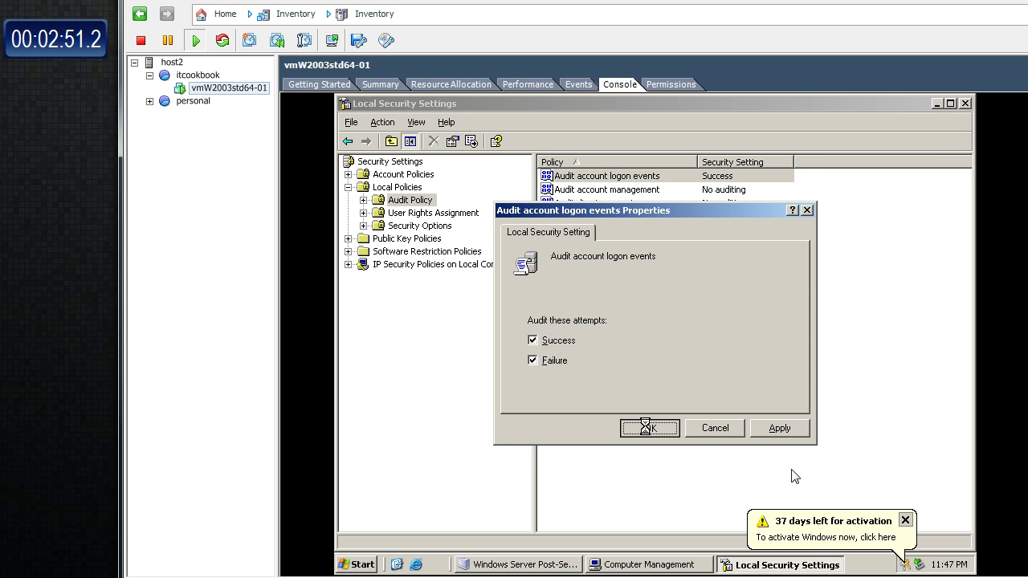
# Set the Audit account management policy to audit both success and failure attempts.
pyautogui.click(632, 191)
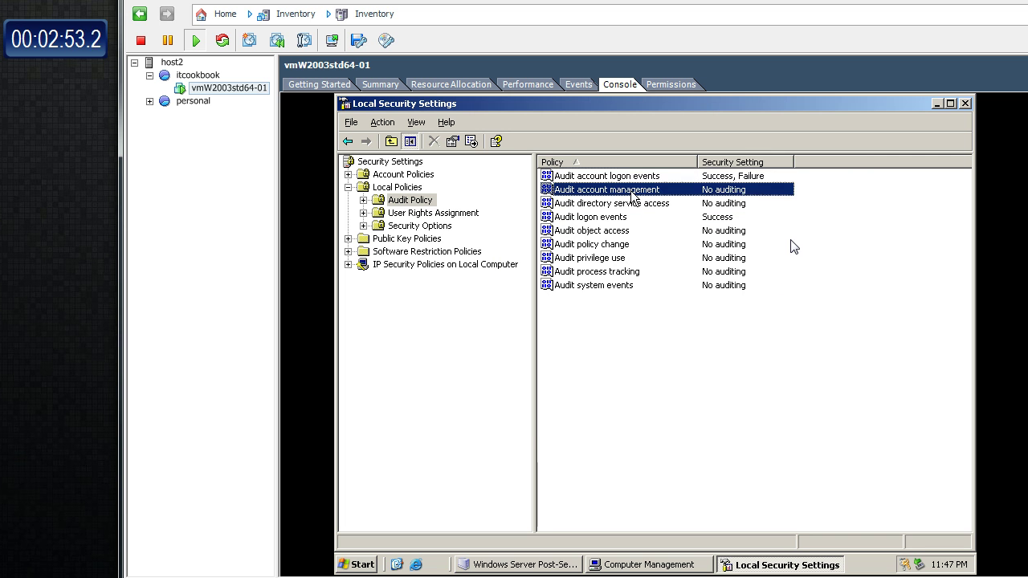
pyautogui.doubleClick(631, 191)
pyautogui.click(539, 344)
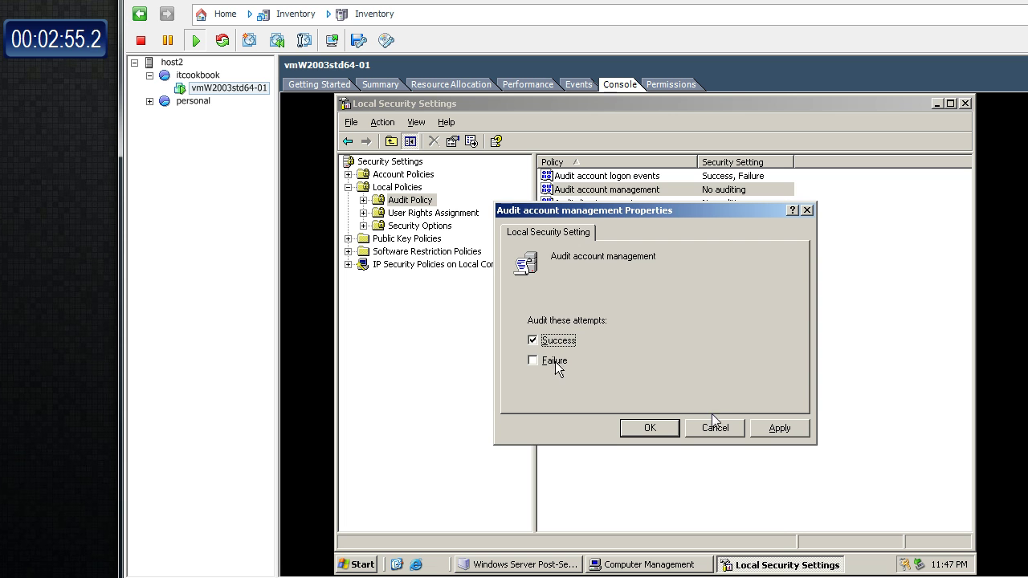
pyautogui.click(553, 362)
pyautogui.click(650, 428)
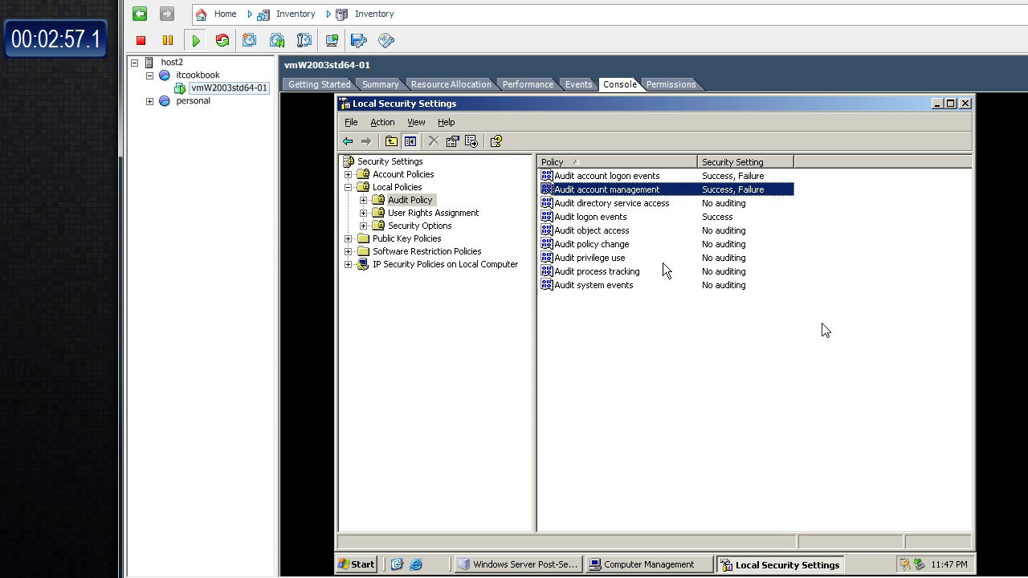
# Enable success and failure auditing for directory service access, and add failure auditing for logon events.
pyautogui.doubleClick(655, 203)
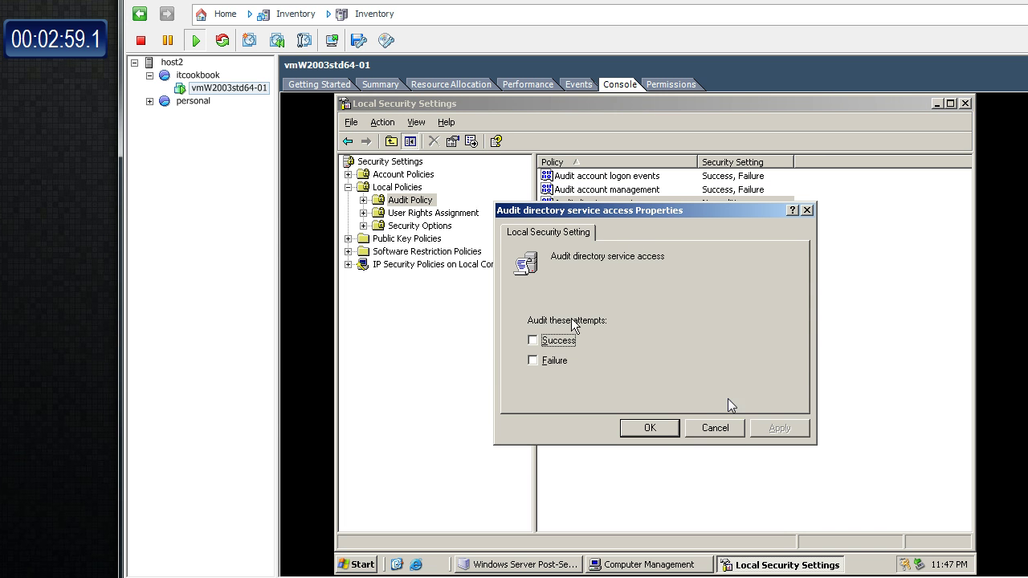
pyautogui.click(558, 342)
pyautogui.click(556, 362)
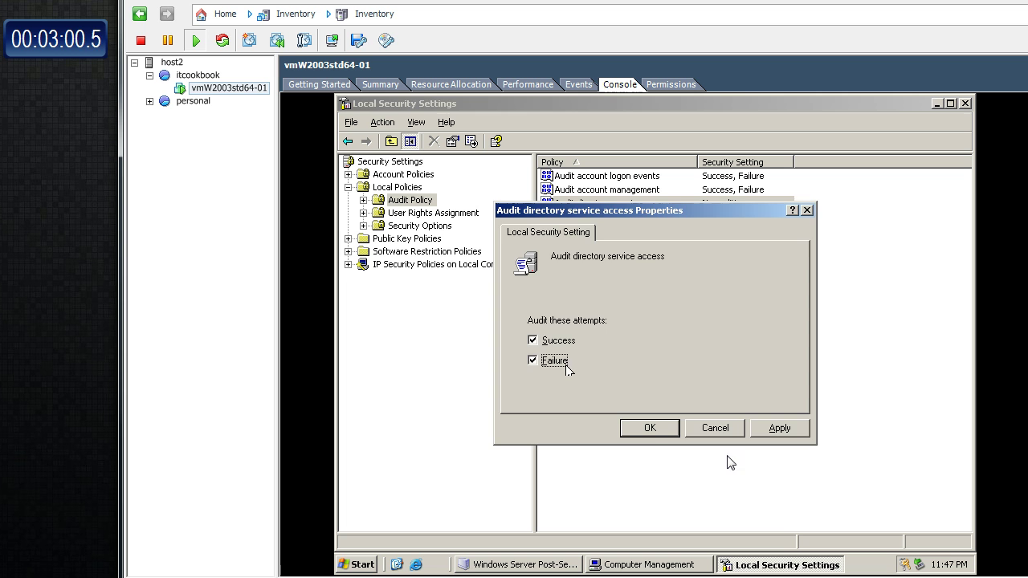
pyautogui.click(653, 431)
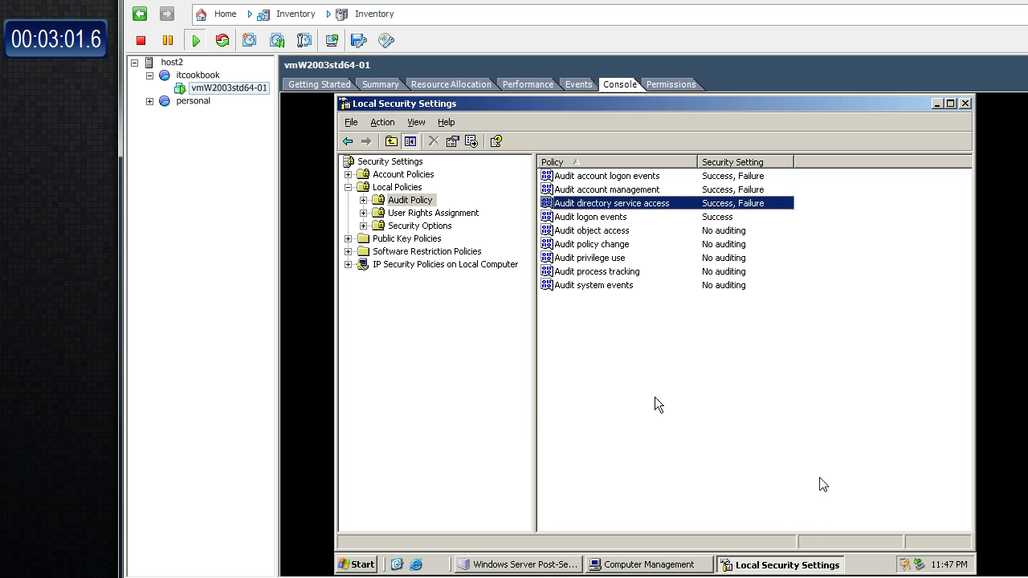
pyautogui.doubleClick(623, 219)
pyautogui.click(545, 367)
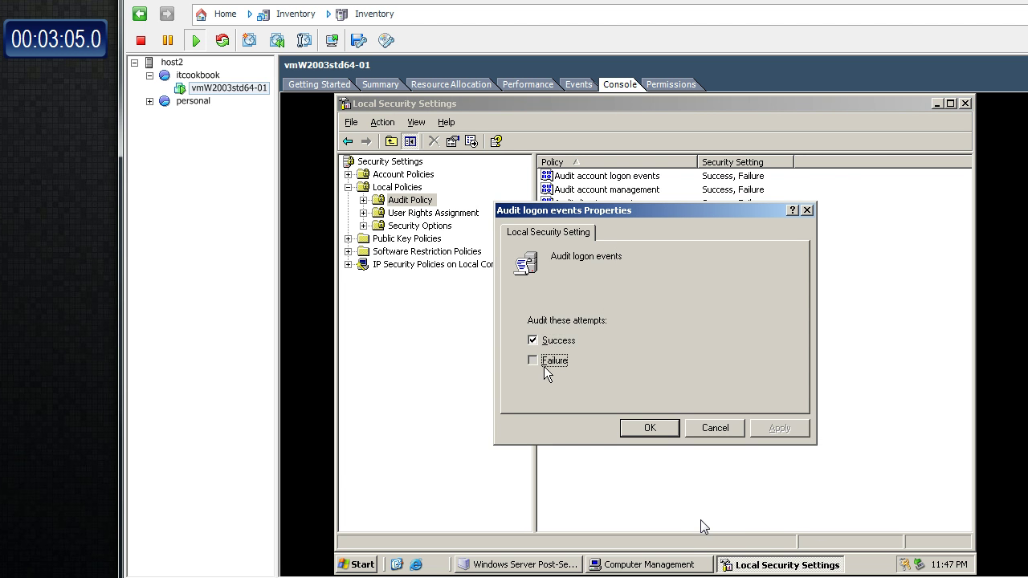
pyautogui.click(649, 428)
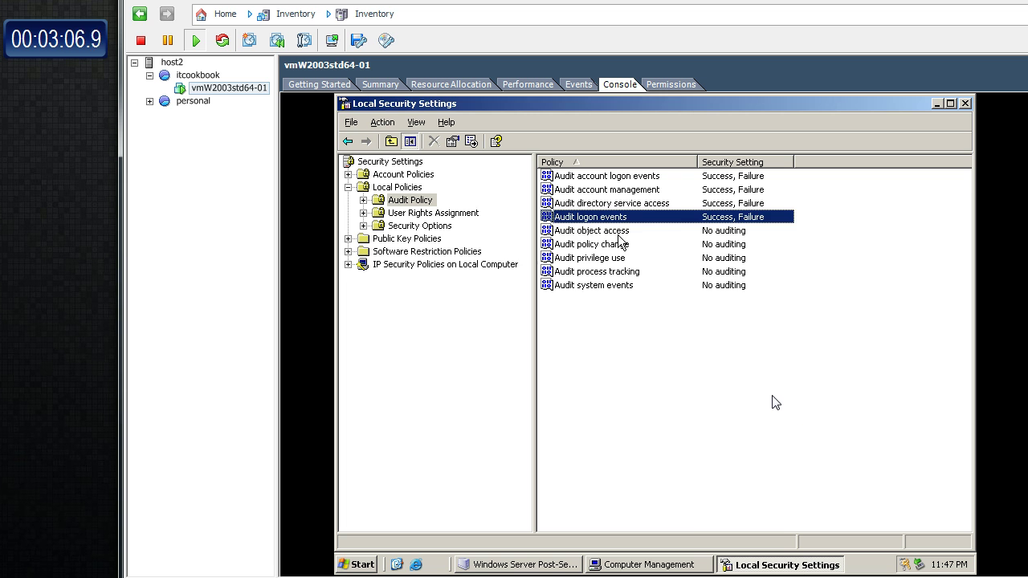
# Enable success and failure auditing for both the object access and policy change policies.
pyautogui.doubleClick(618, 231)
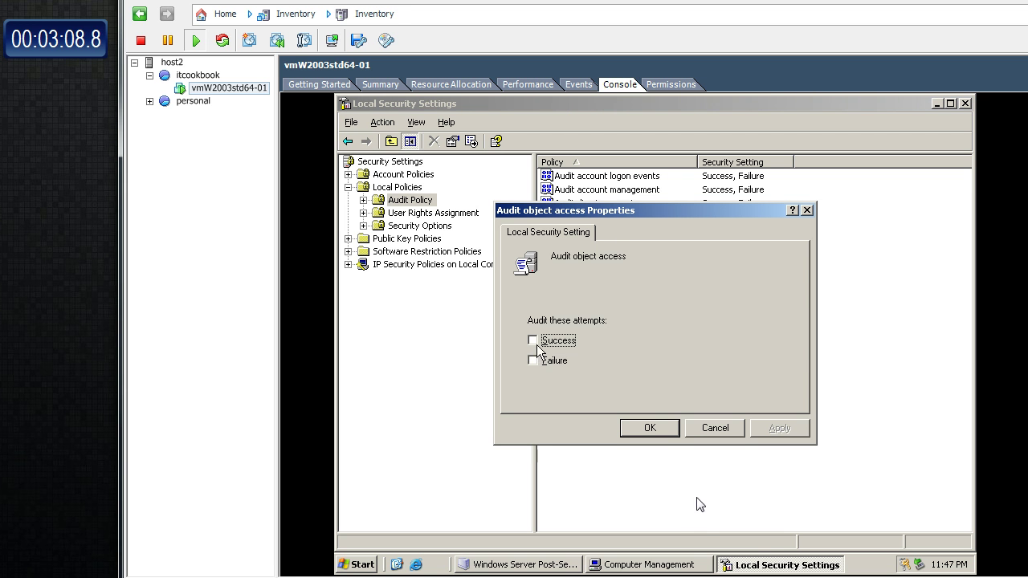
pyautogui.click(536, 346)
pyautogui.click(536, 360)
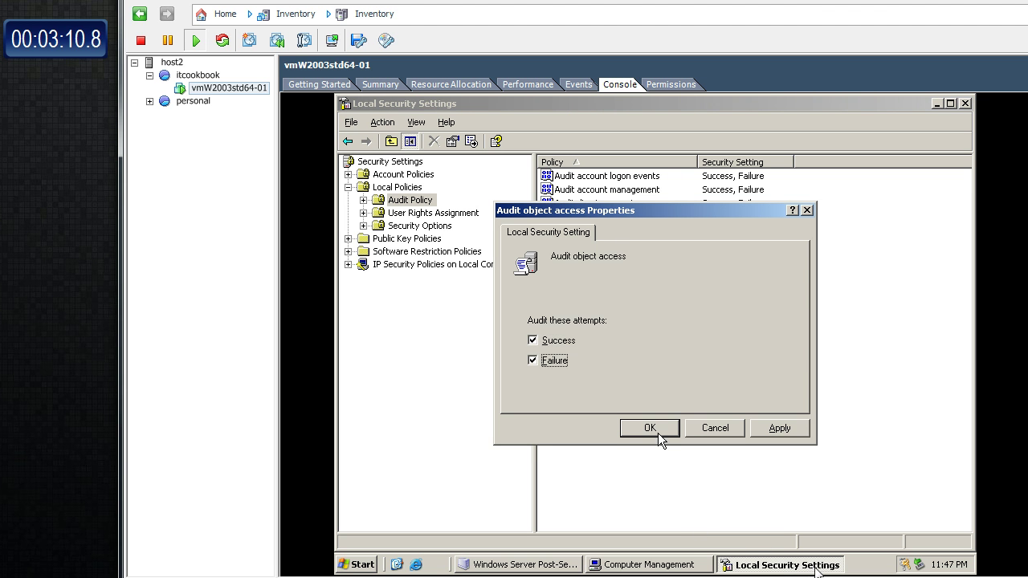
pyautogui.click(658, 433)
pyautogui.doubleClick(627, 245)
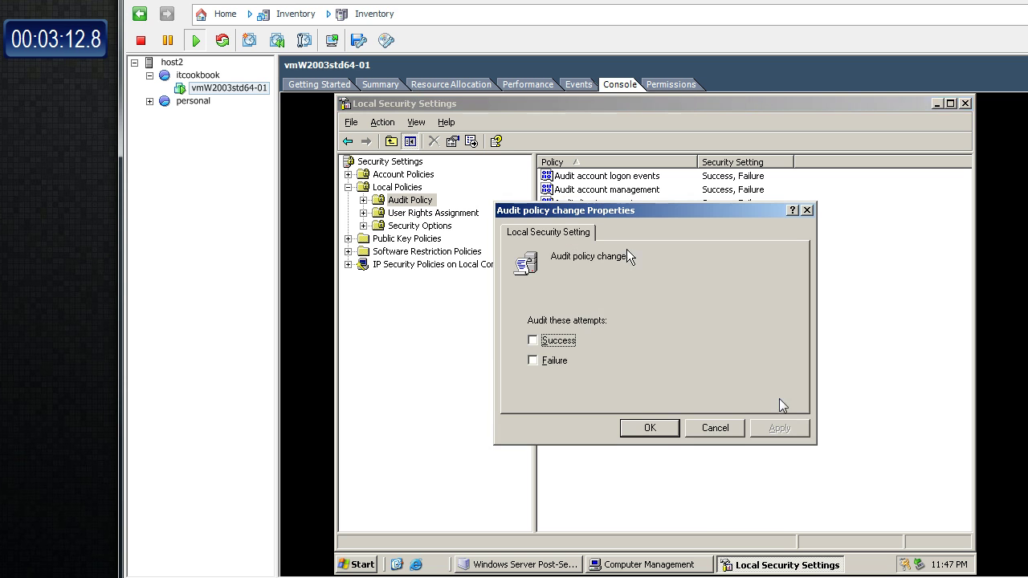
pyautogui.click(547, 361)
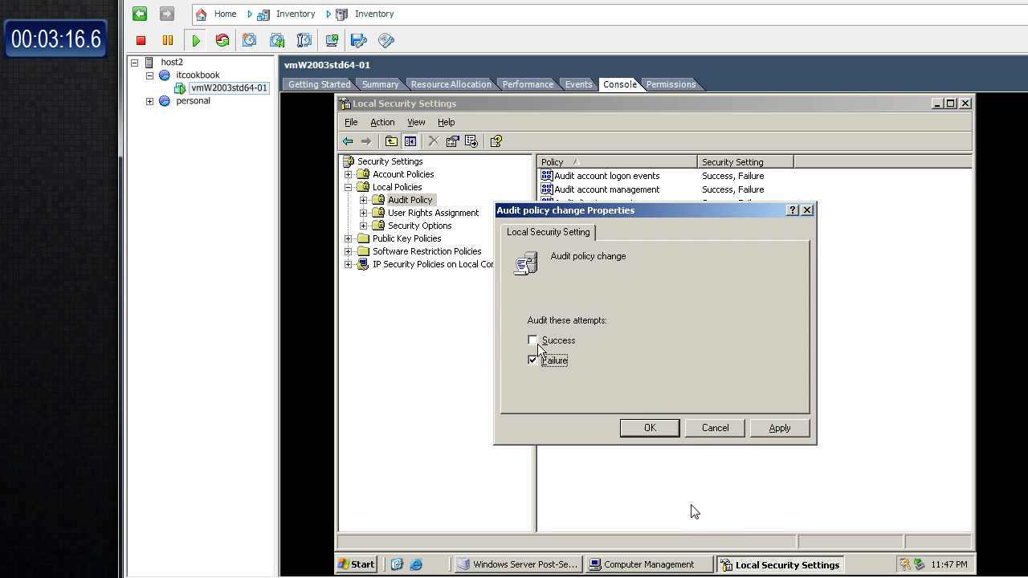
pyautogui.click(532, 340)
pyautogui.click(649, 428)
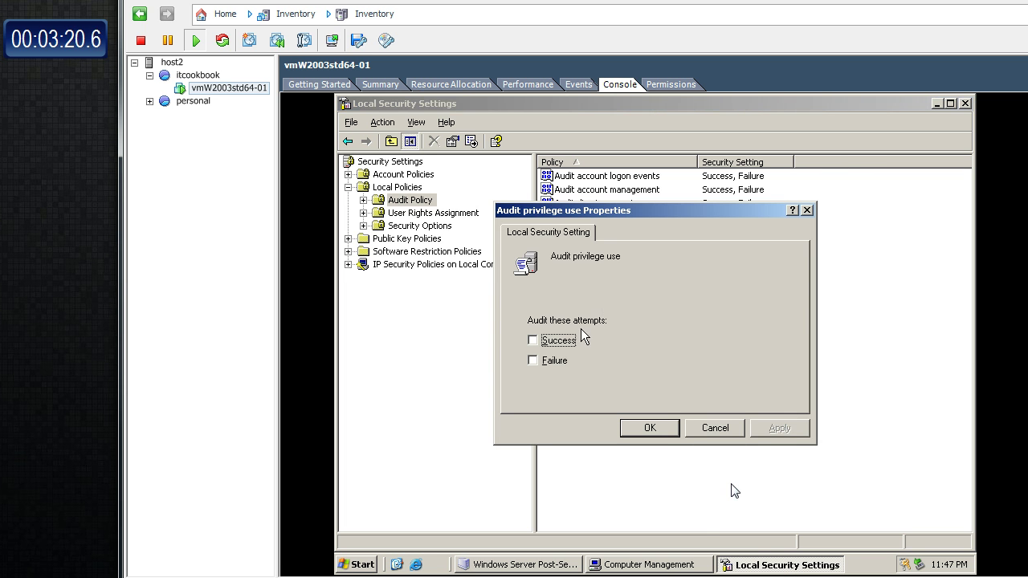
# Enable success and failure auditing for both the privilege use and process tracking policies.
pyautogui.click(557, 342)
pyautogui.click(554, 360)
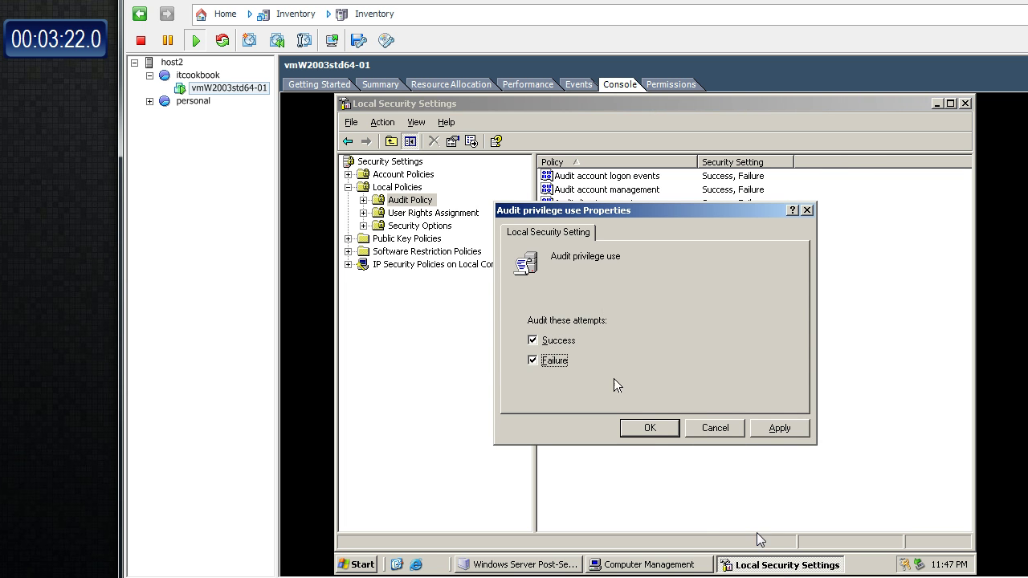
pyautogui.click(648, 427)
pyautogui.doubleClick(620, 276)
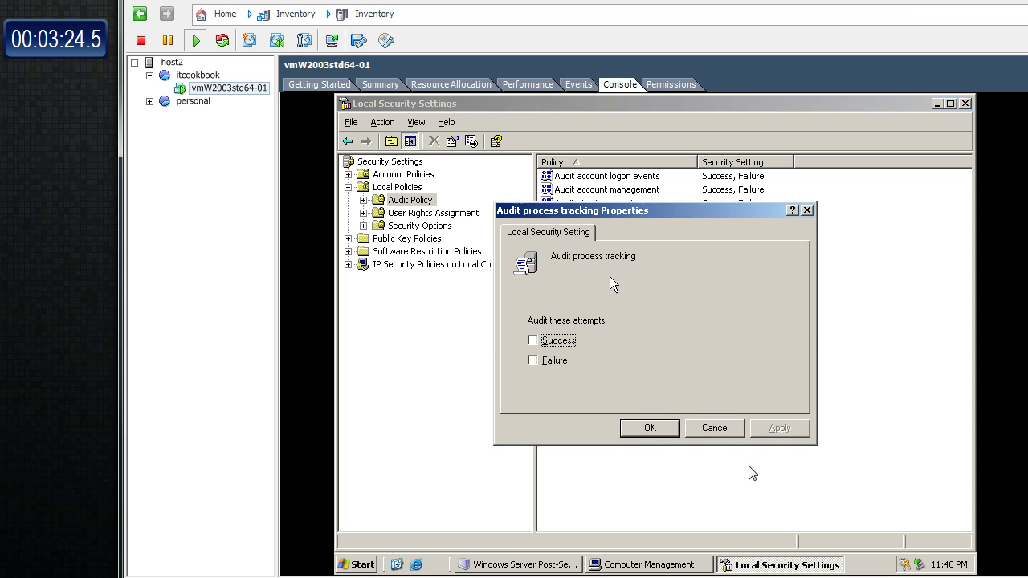
pyautogui.click(558, 344)
pyautogui.click(556, 362)
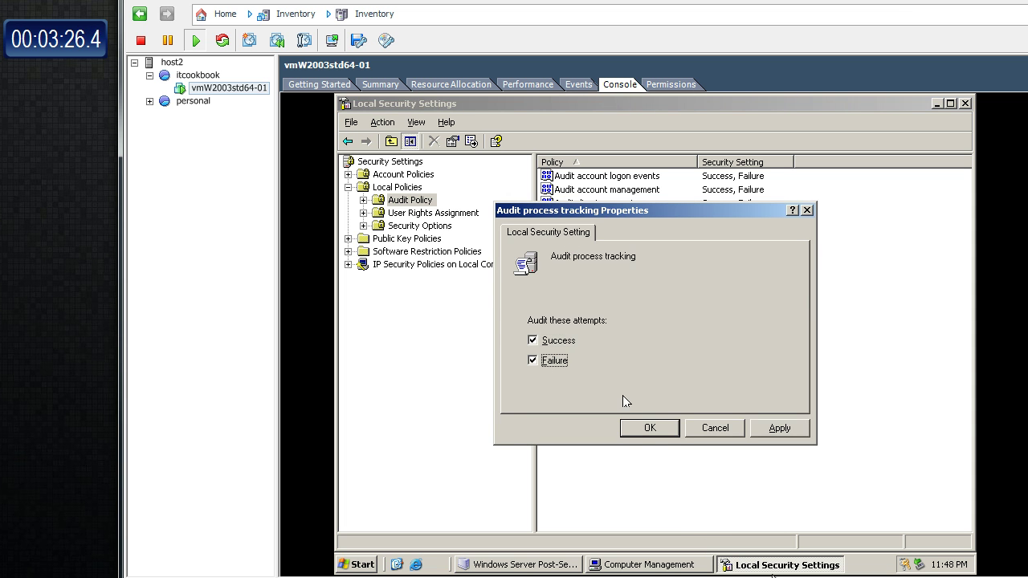
pyautogui.click(648, 427)
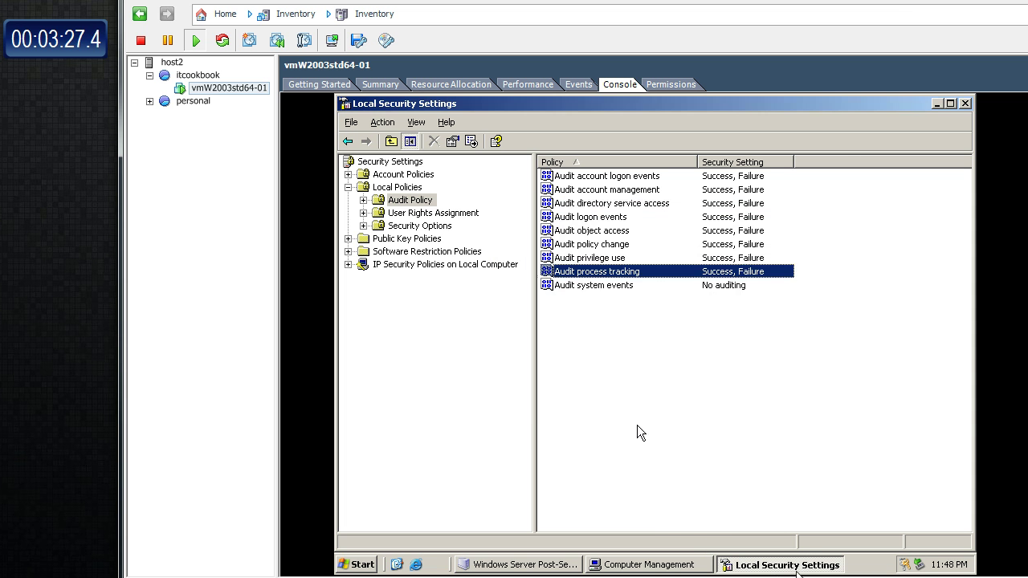
# Set Audit system events to audit success and failure, and close Local Security Settings.
pyautogui.click(625, 286)
pyautogui.doubleClick(624, 286)
pyautogui.click(554, 342)
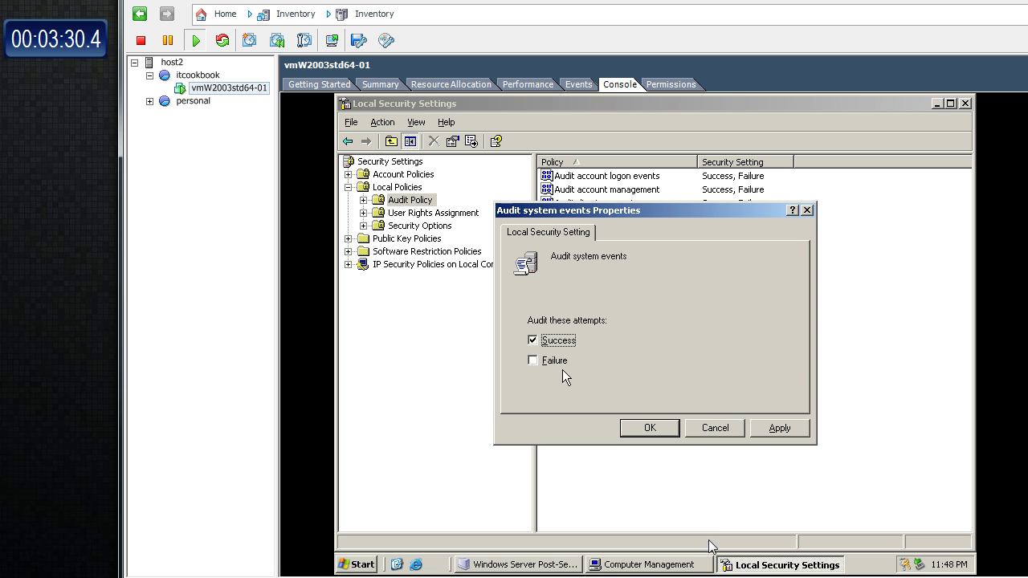
pyautogui.click(561, 362)
pyautogui.click(563, 366)
pyautogui.click(642, 427)
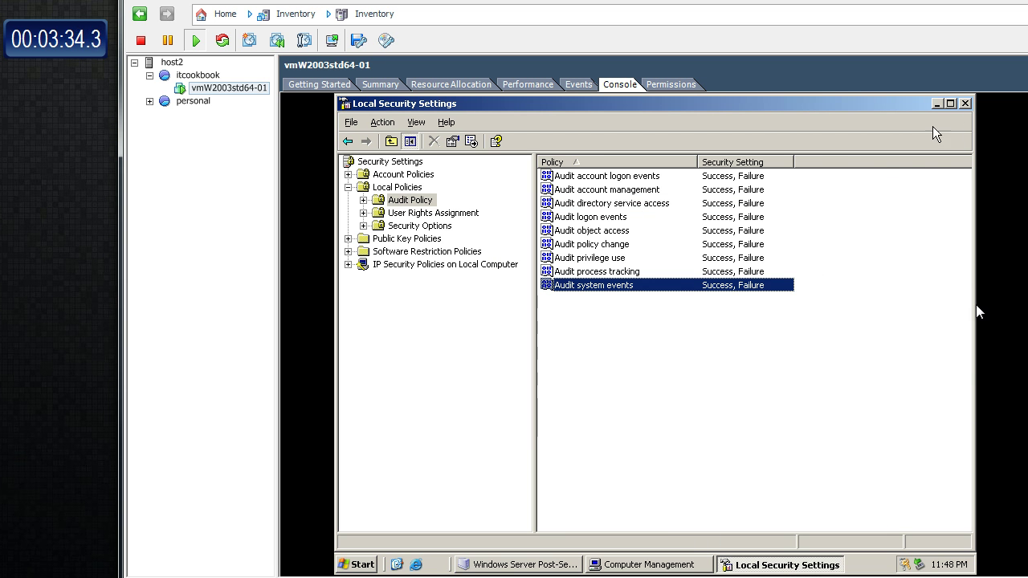
pyautogui.click(965, 104)
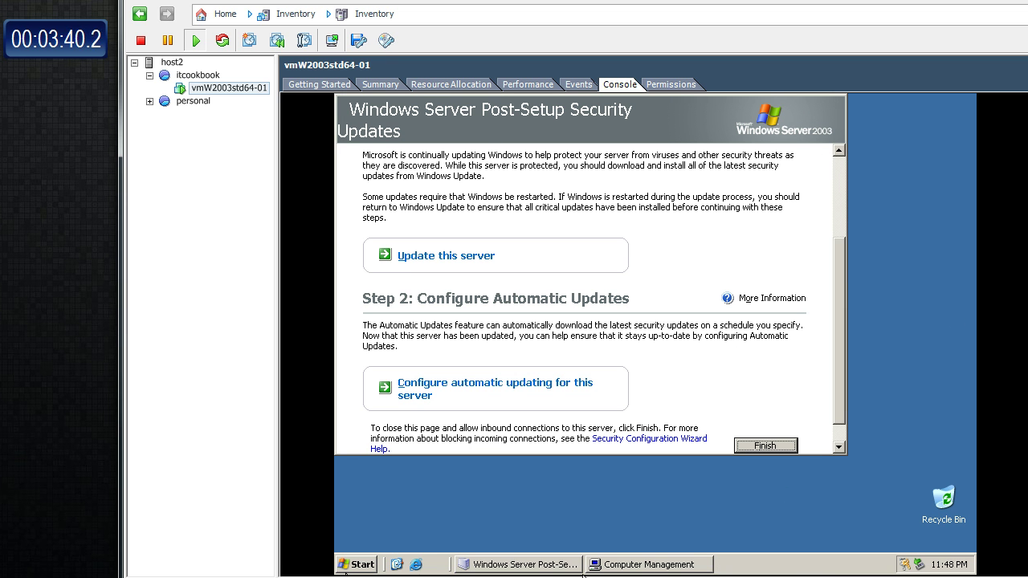
# Open the properties of Local Disk (C:) from My Computer and show its security permissions.
pyautogui.click(338, 568)
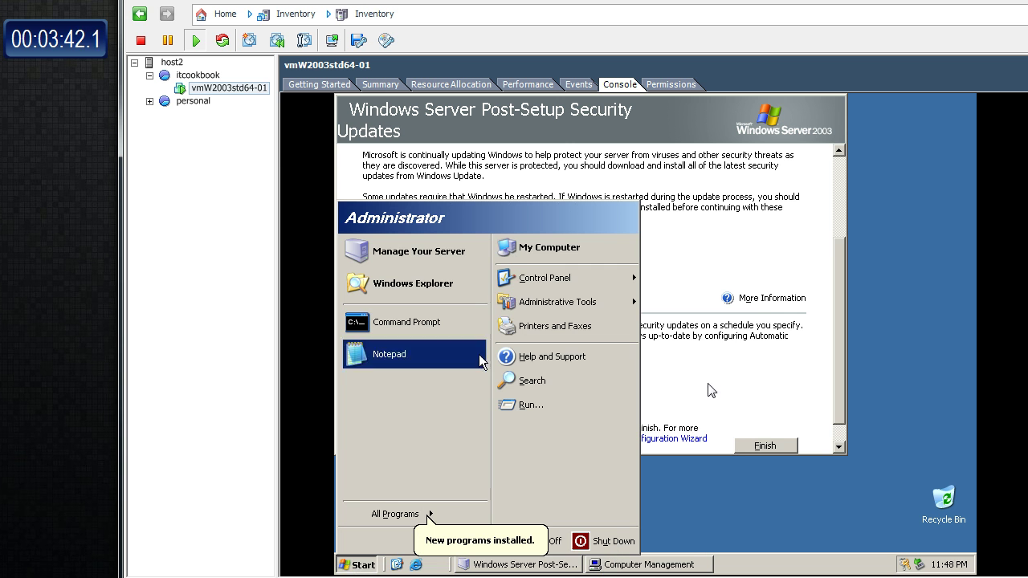
pyautogui.click(541, 251)
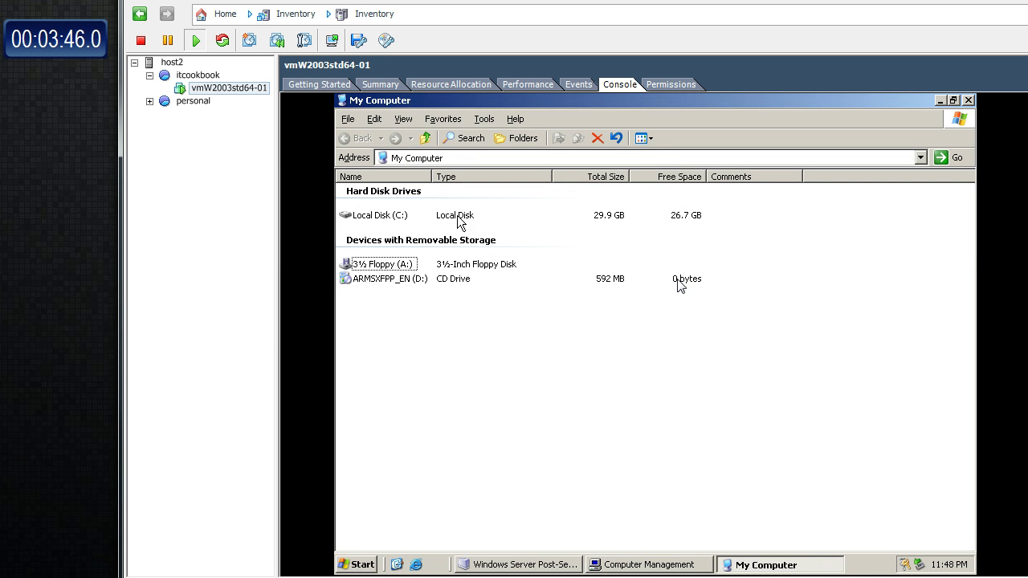
pyautogui.rightClick(400, 217)
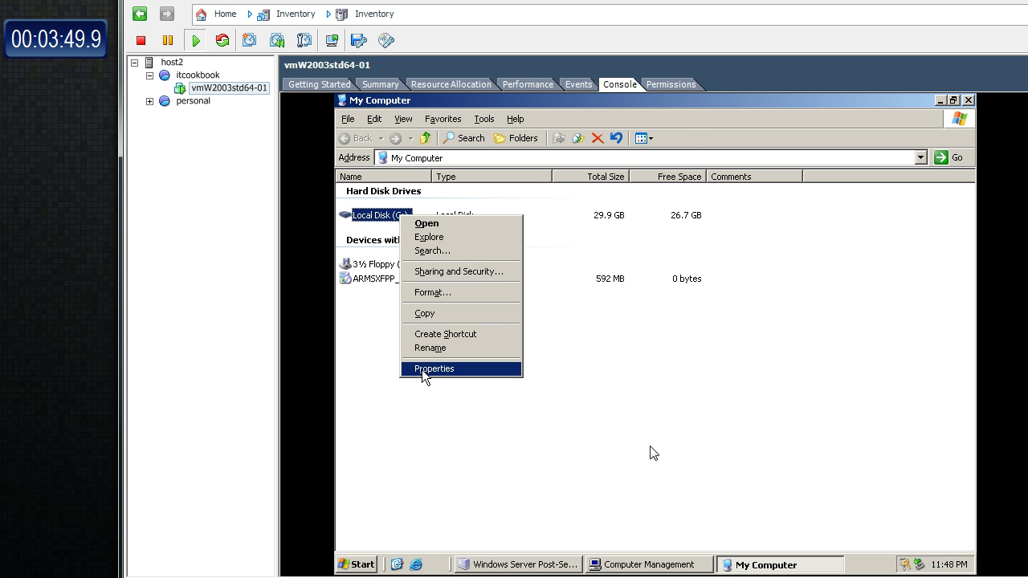
pyautogui.click(424, 369)
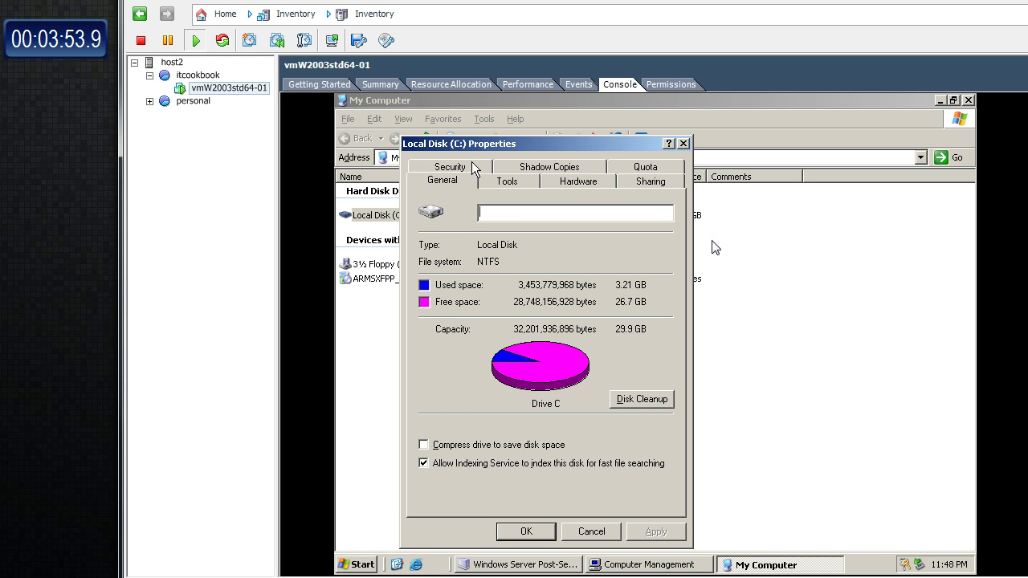
pyautogui.click(450, 167)
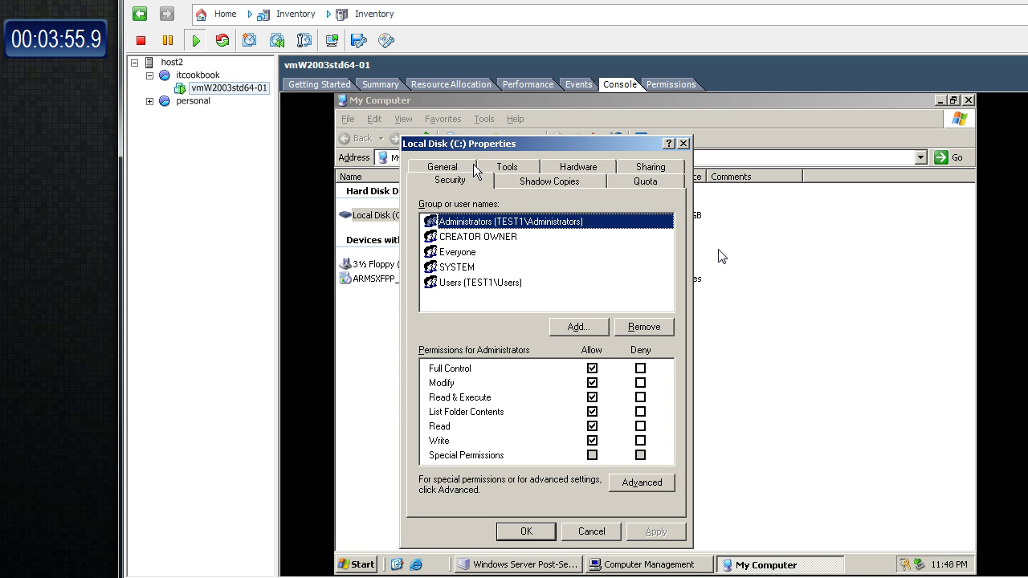
# Add an auditing entry for Everyone on Local Disk (C:) covering successful and failed Full Control access.
pyautogui.click(670, 485)
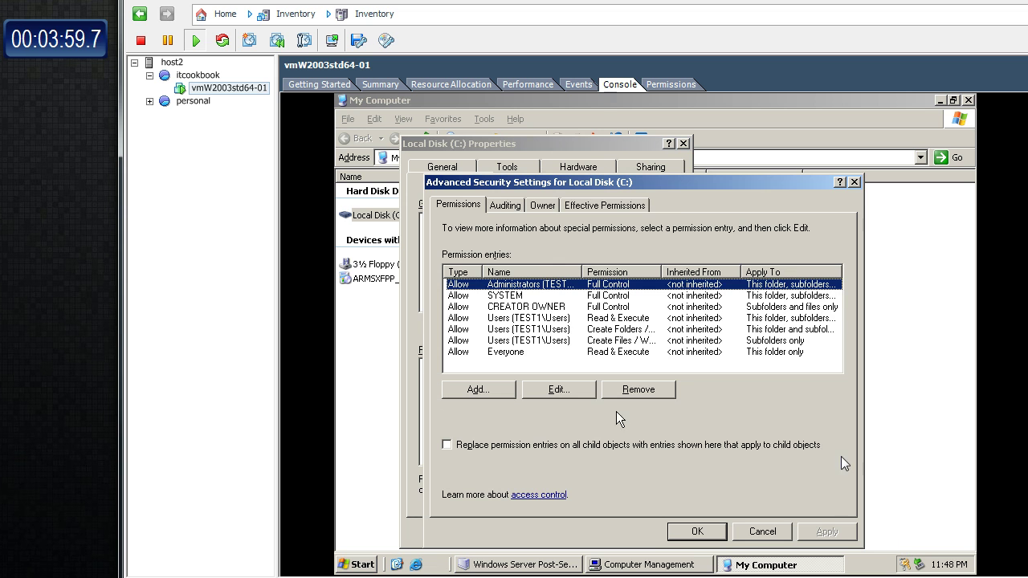
pyautogui.click(514, 207)
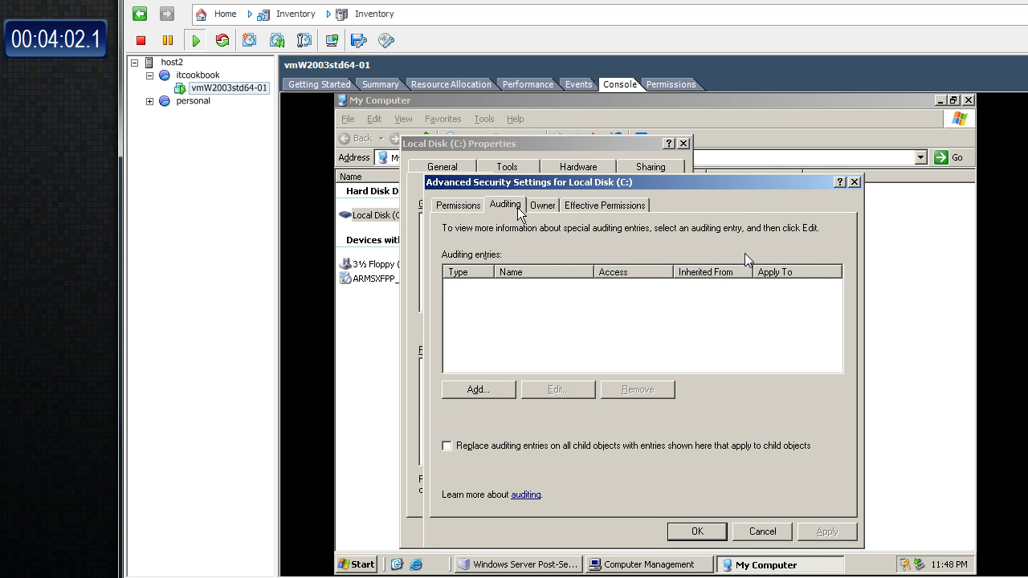
pyautogui.click(478, 392)
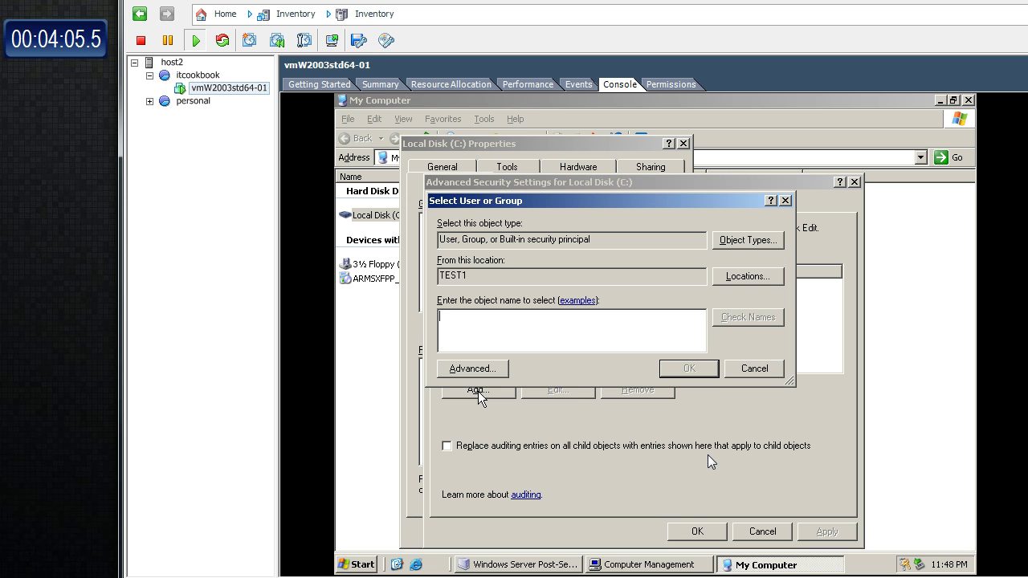
pyautogui.write('Everyone')
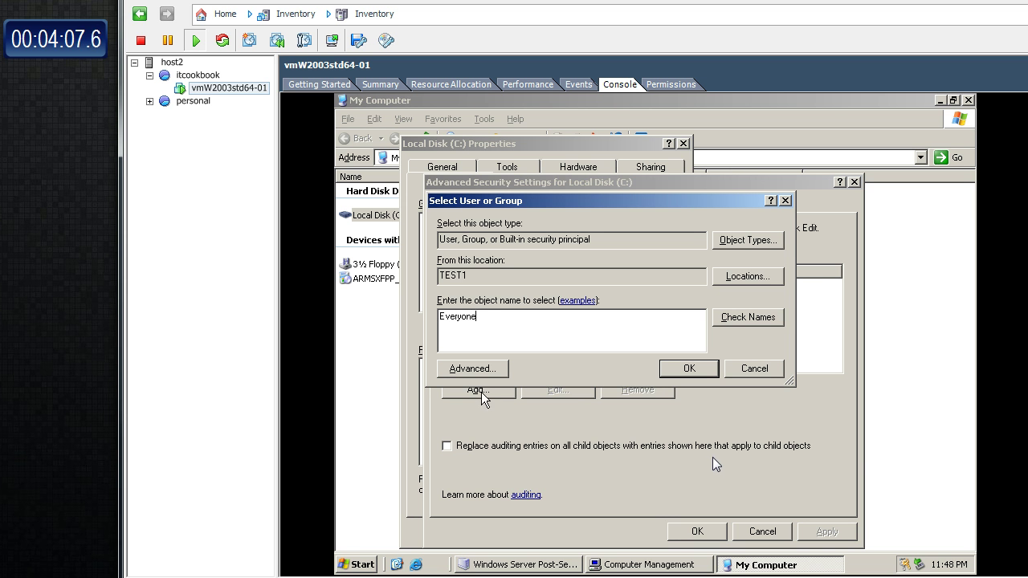
pyautogui.click(704, 375)
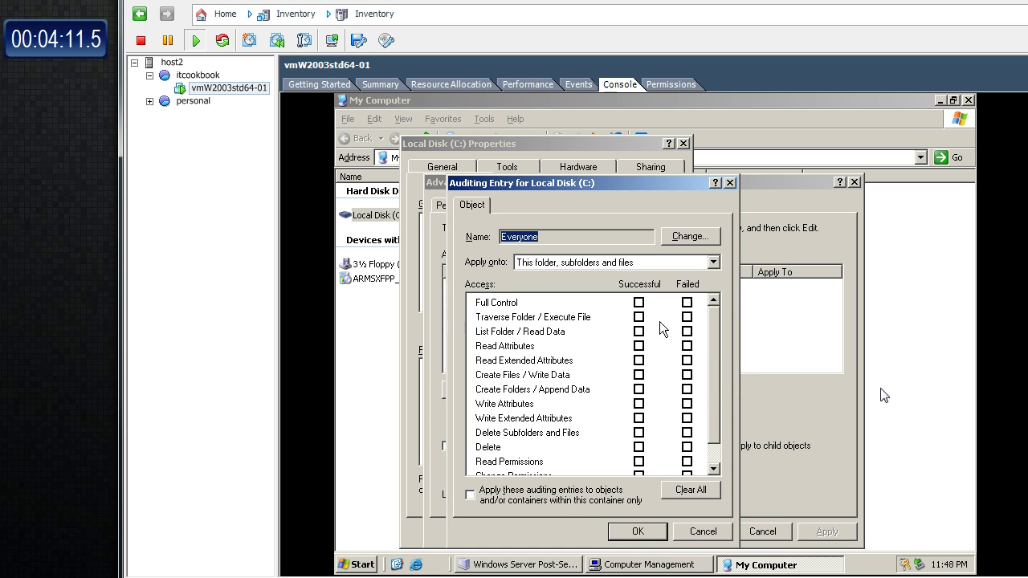
pyautogui.click(639, 303)
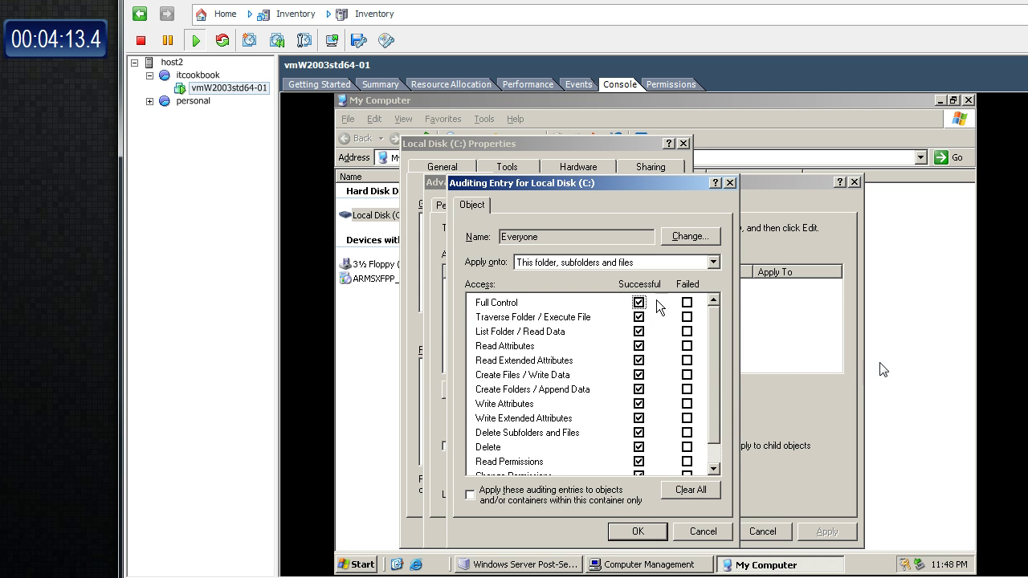
pyautogui.click(687, 303)
pyautogui.click(634, 534)
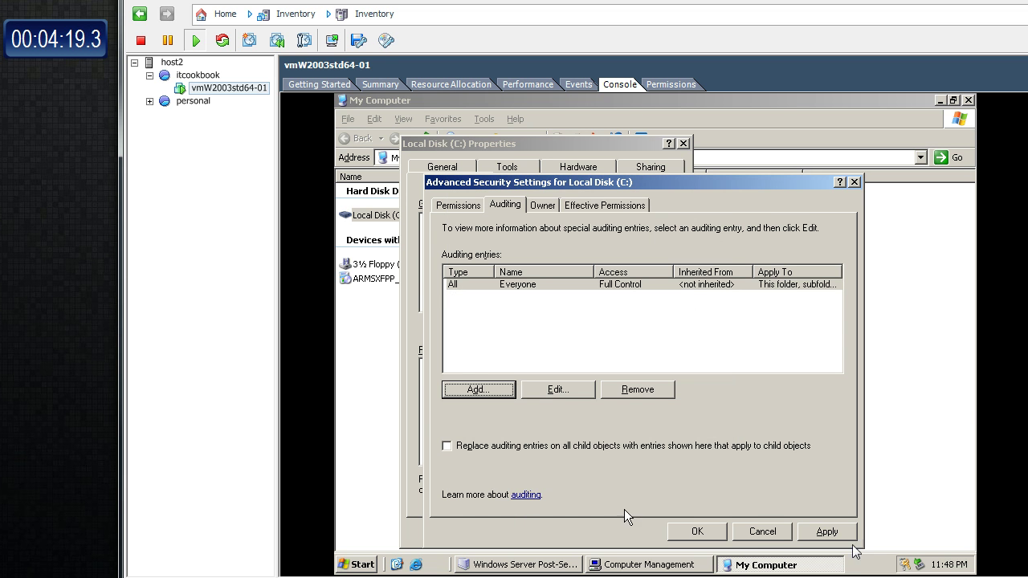
# Replace the auditing entries on all child objects of C: and apply the setting, continuing past the C:\pagefile.sys error.
pyautogui.click(447, 445)
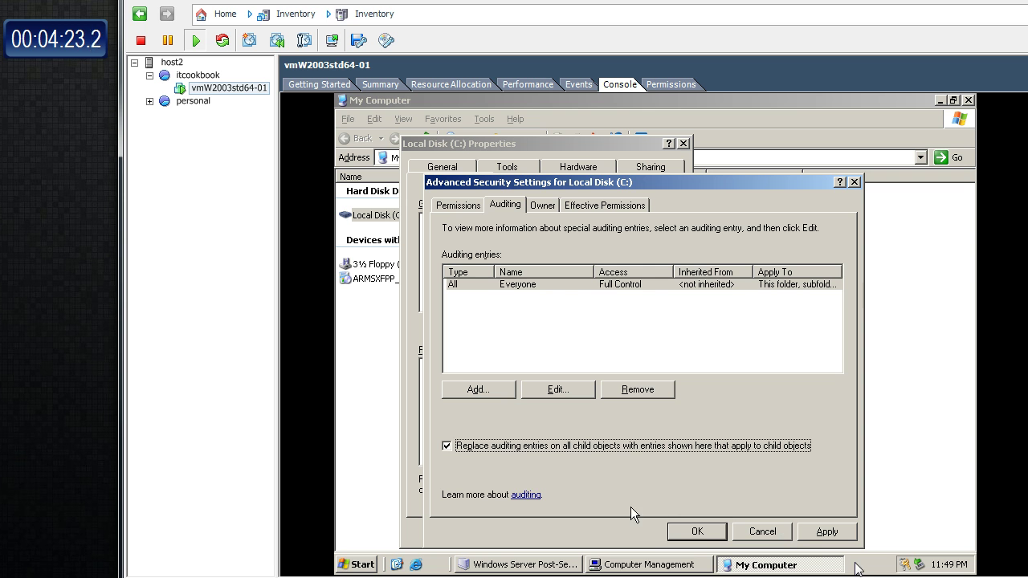
pyautogui.click(700, 531)
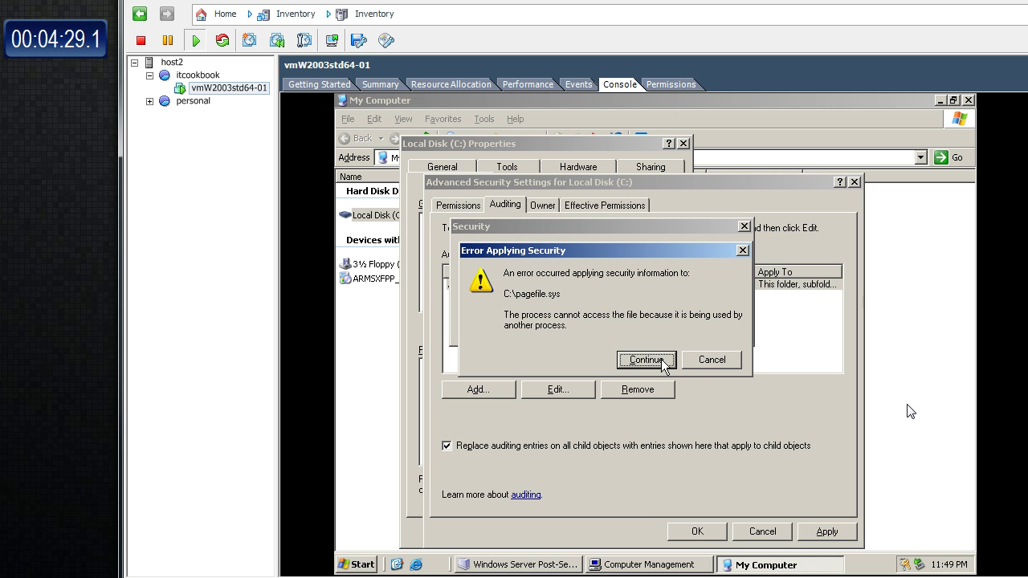
pyautogui.click(664, 364)
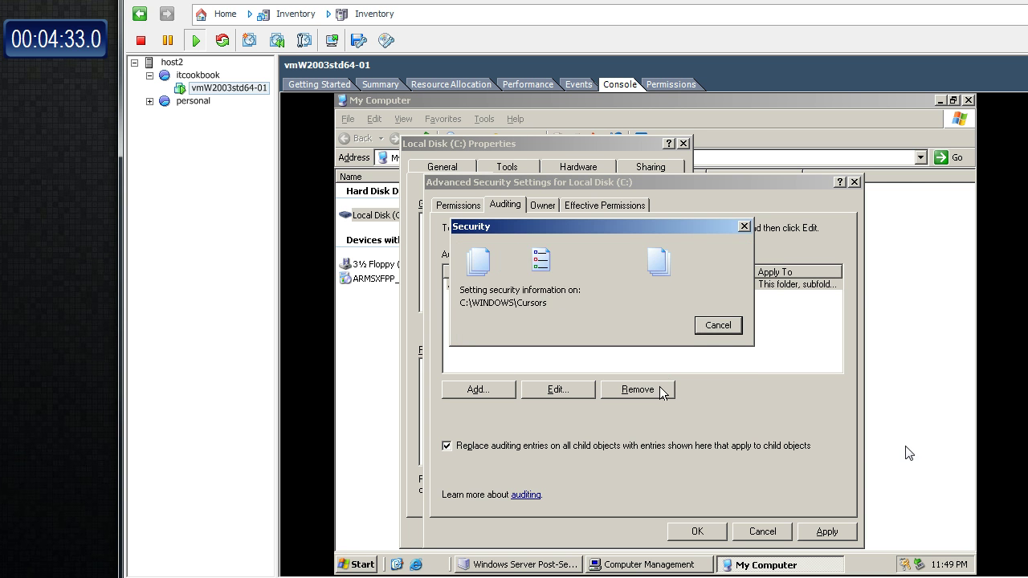
# Set the Security event log's maximum size to 100000 KB in Computer Management, accepting rounding to the nearest 64K multiple.
pyautogui.click(623, 565)
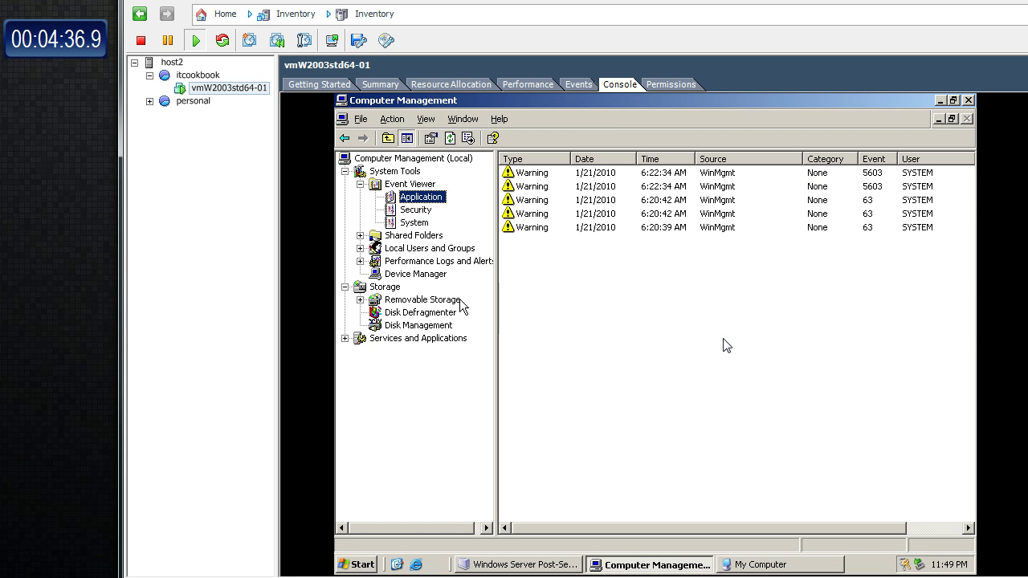
pyautogui.rightClick(405, 210)
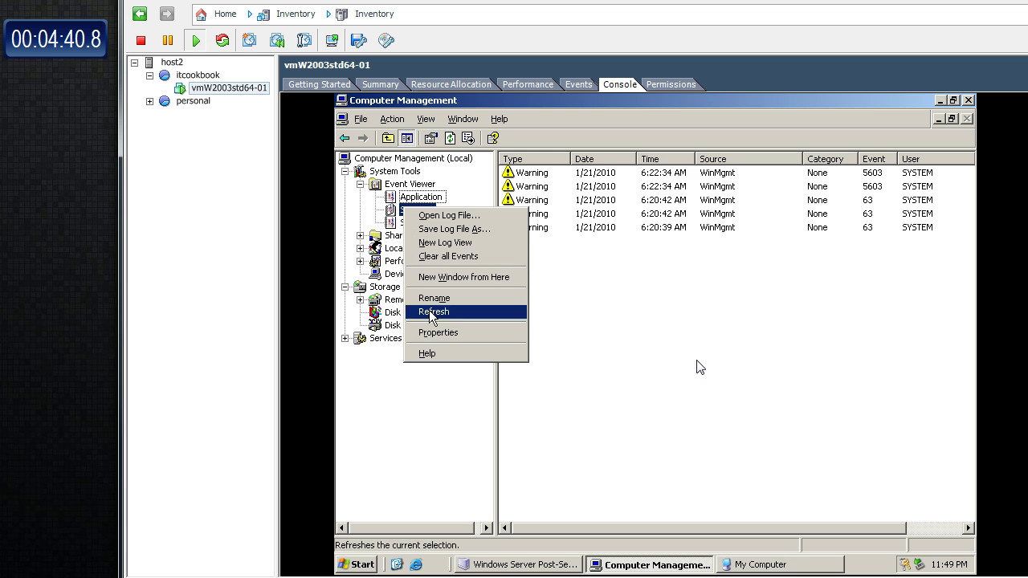
pyautogui.click(472, 336)
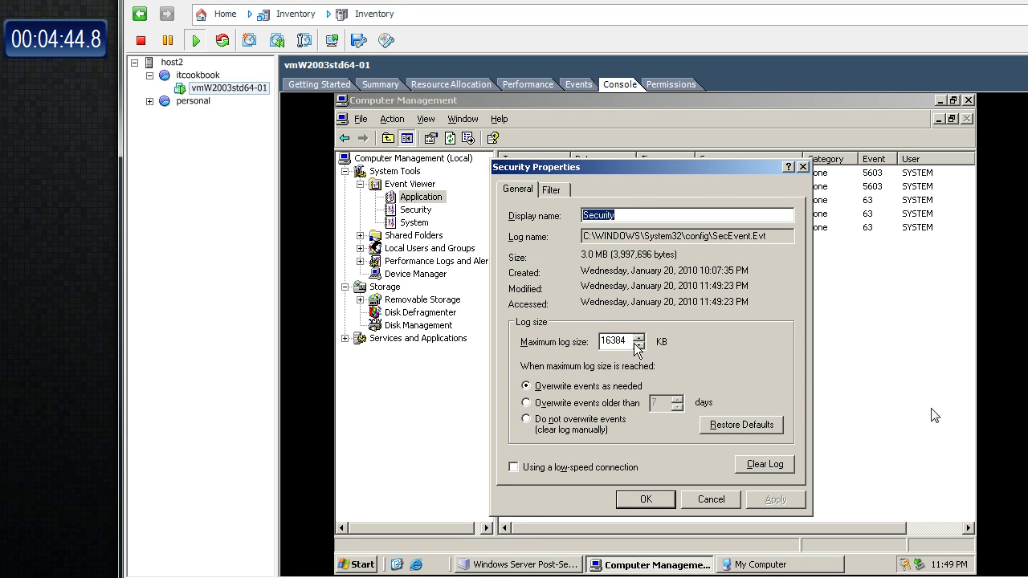
pyautogui.moveTo(628, 340); pyautogui.dragTo(600, 340)
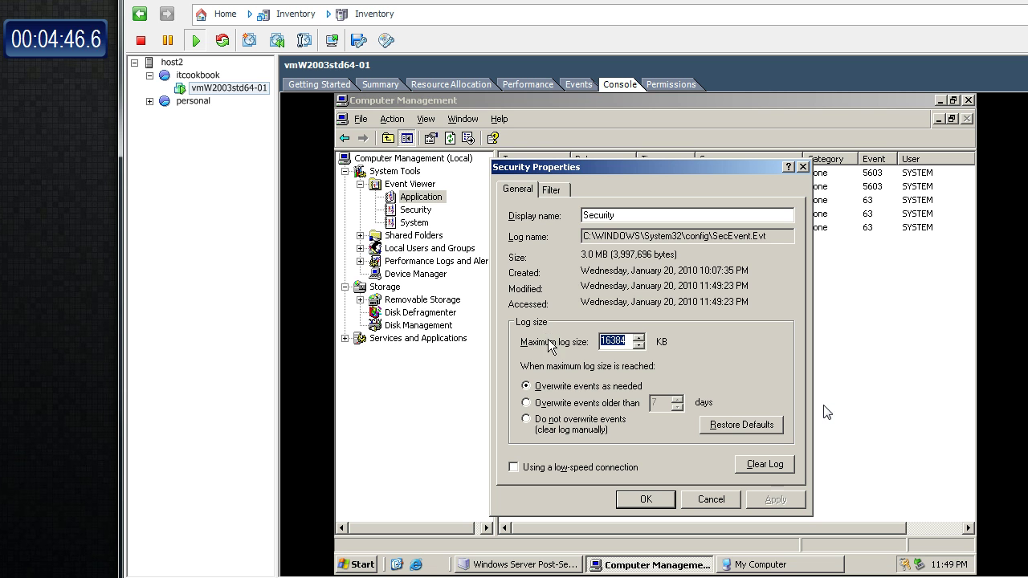
pyautogui.write('100000')
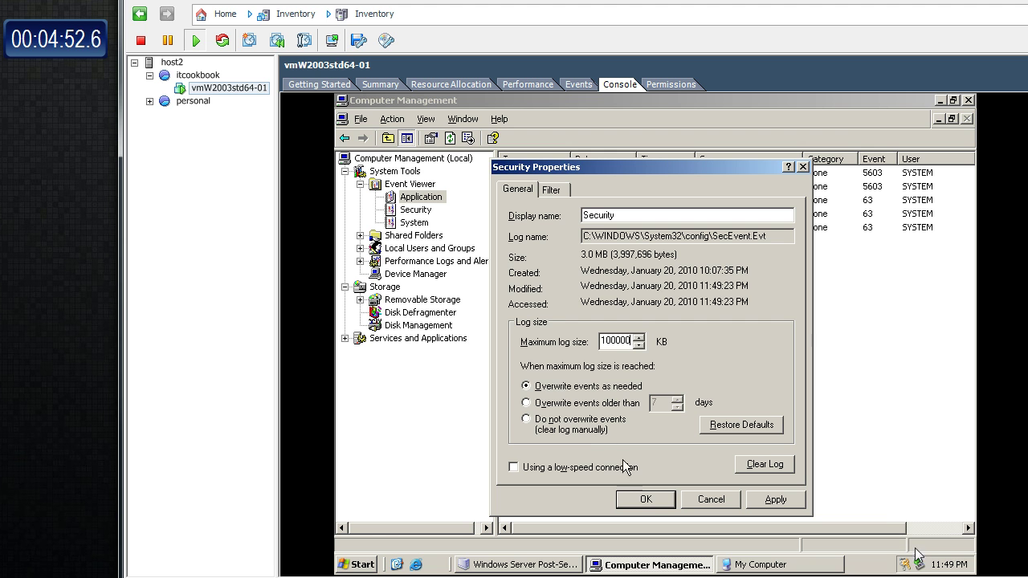
pyautogui.click(648, 499)
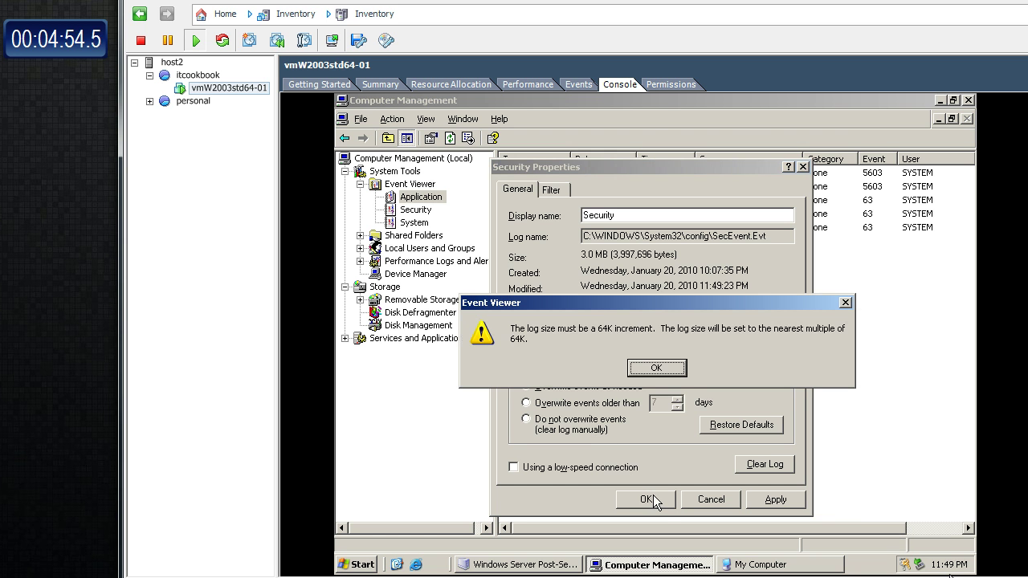
pyautogui.click(674, 374)
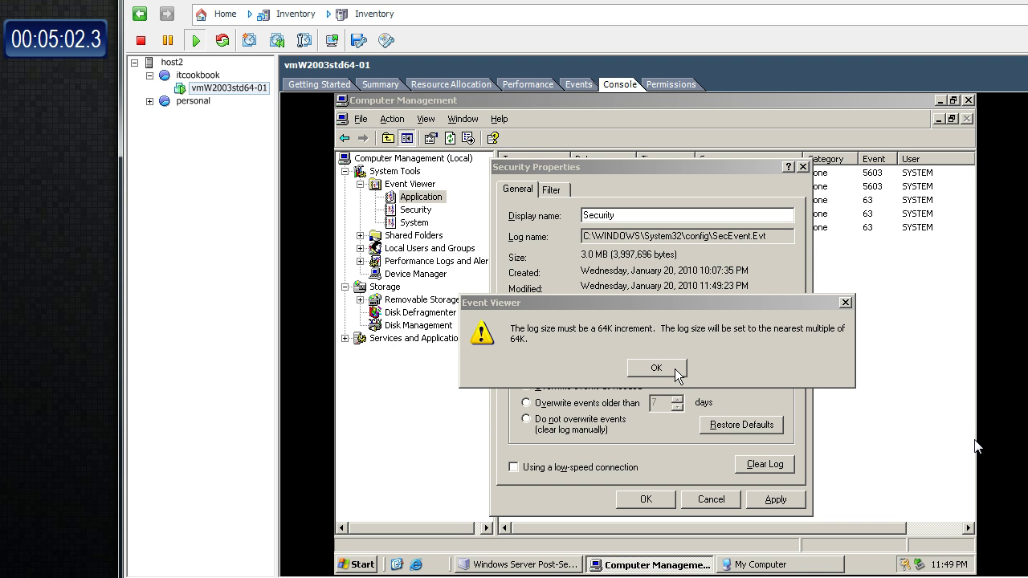
pyautogui.click(675, 369)
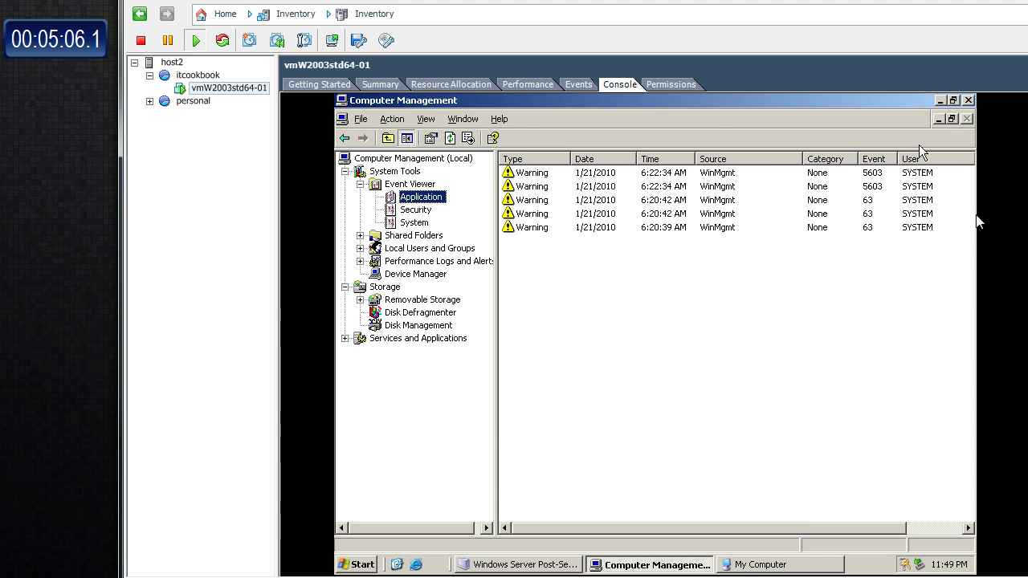
# Minimize Computer Management, confirm the Local Disk (C:) properties, and close My Computer.
pyautogui.click(942, 100)
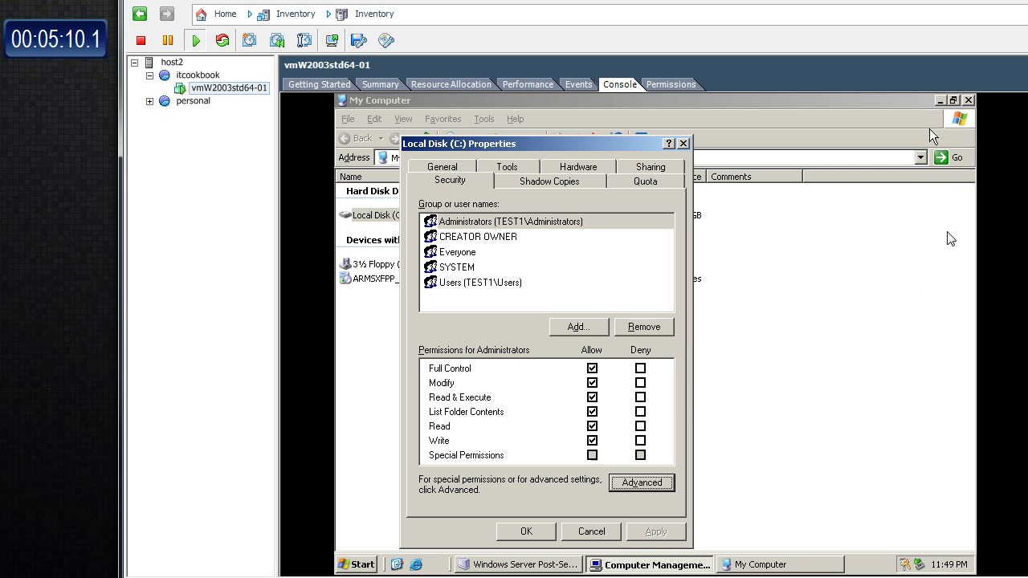
pyautogui.click(526, 532)
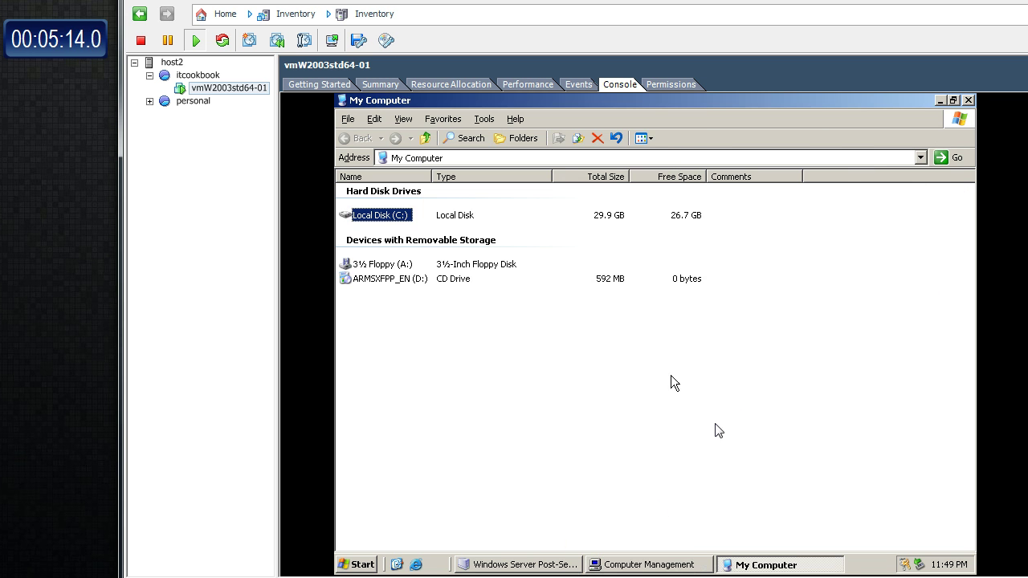
pyautogui.click(968, 100)
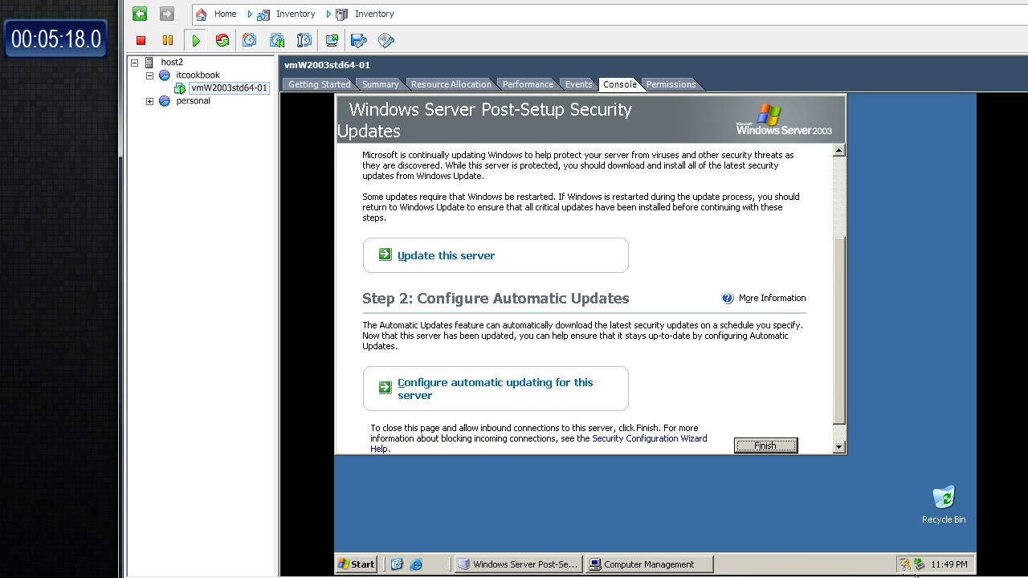
# Activate Windows over the Internet without registering with Microsoft, and close the activation wizard.
pyautogui.click(921, 568)
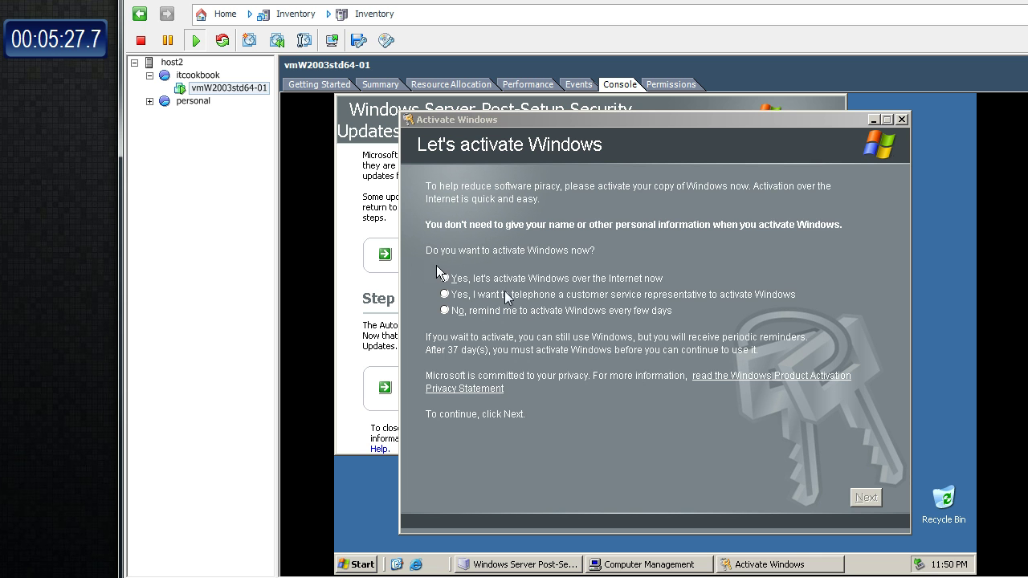
pyautogui.click(445, 278)
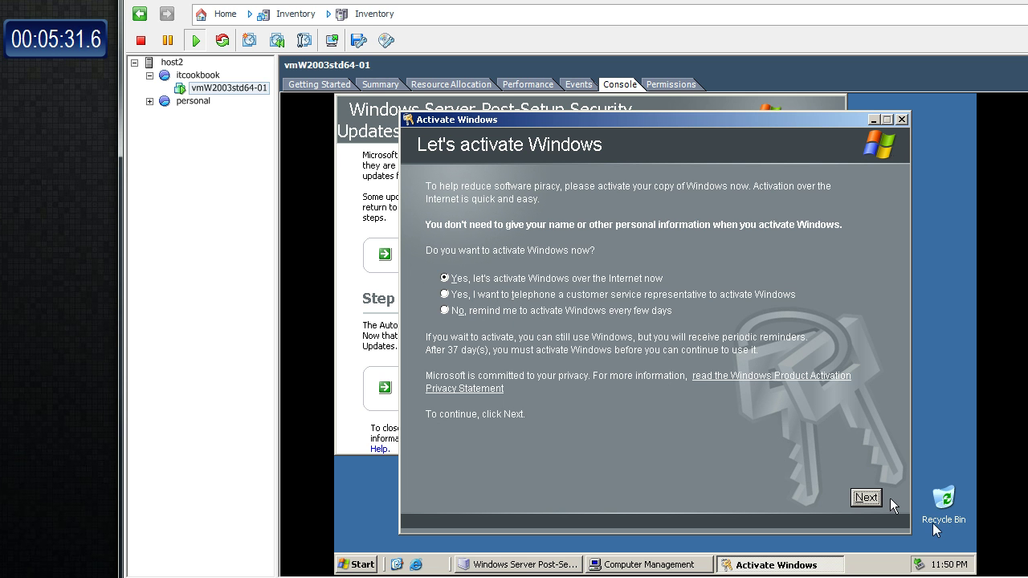
pyautogui.click(868, 498)
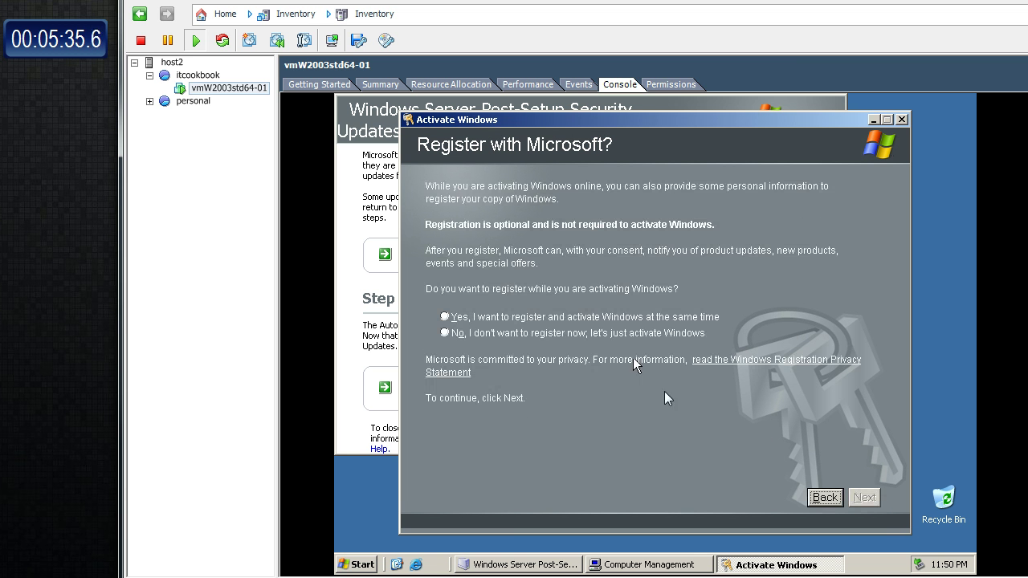
pyautogui.click(444, 333)
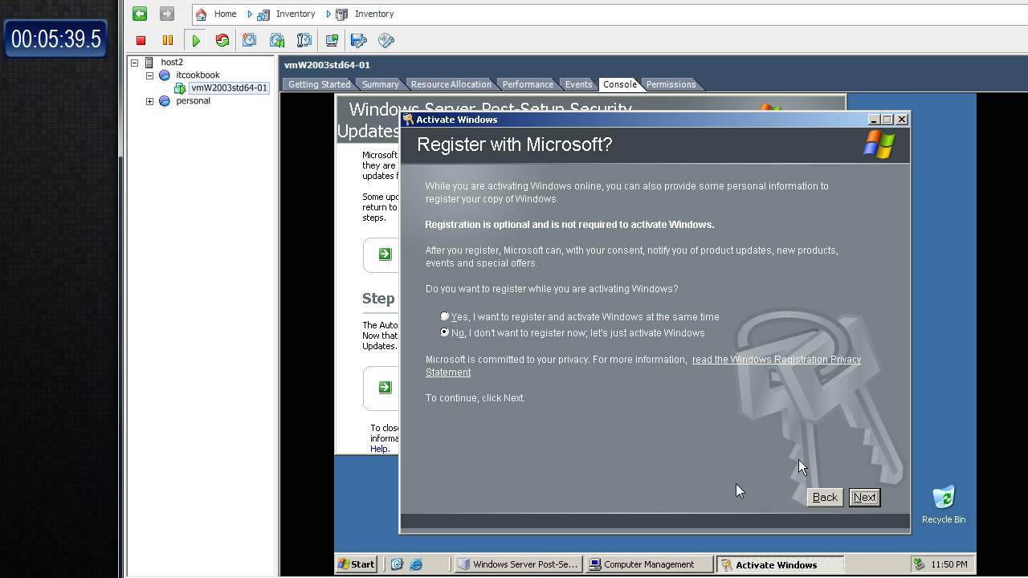
pyautogui.click(875, 496)
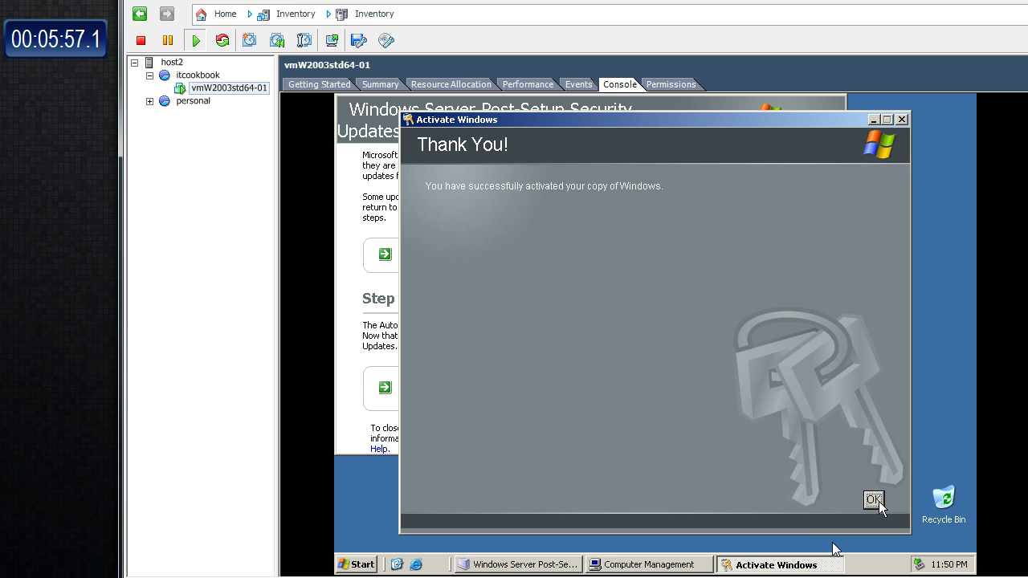
pyautogui.click(874, 501)
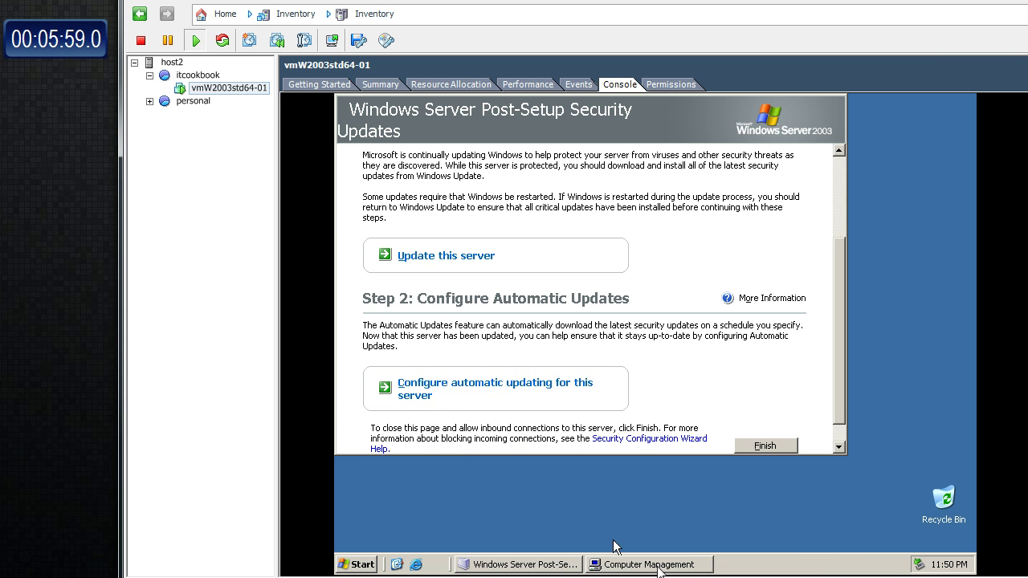
# Enable Remote Desktop on this computer in System Properties and acknowledge the Remote Sessions notice.
pyautogui.click(360, 564)
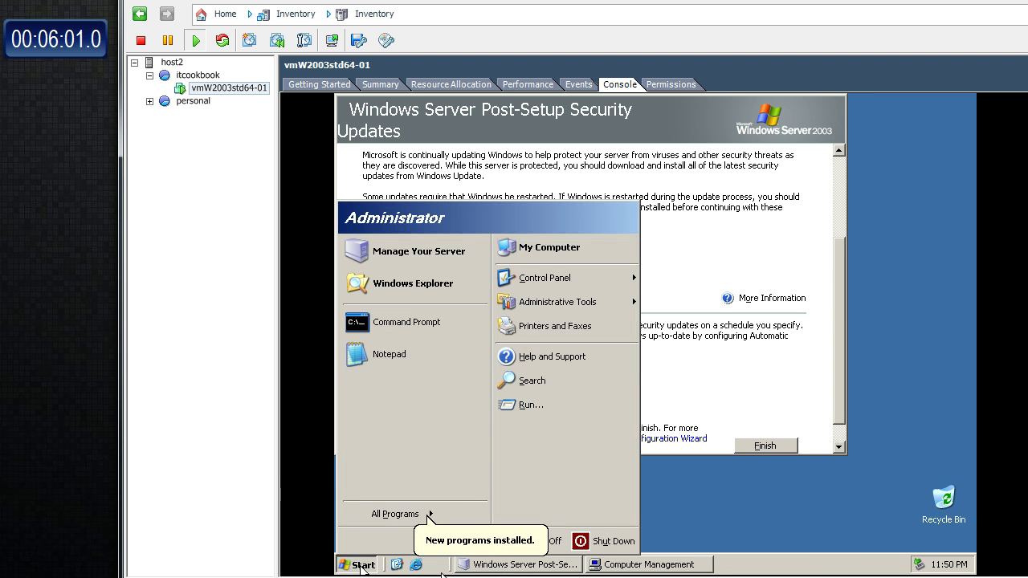
pyautogui.rightClick(567, 251)
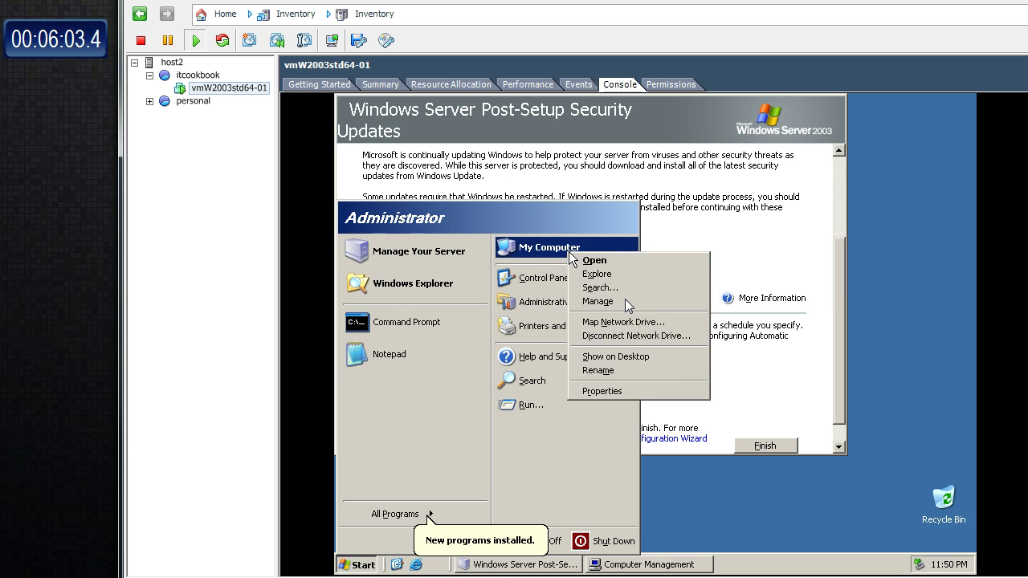
pyautogui.click(651, 392)
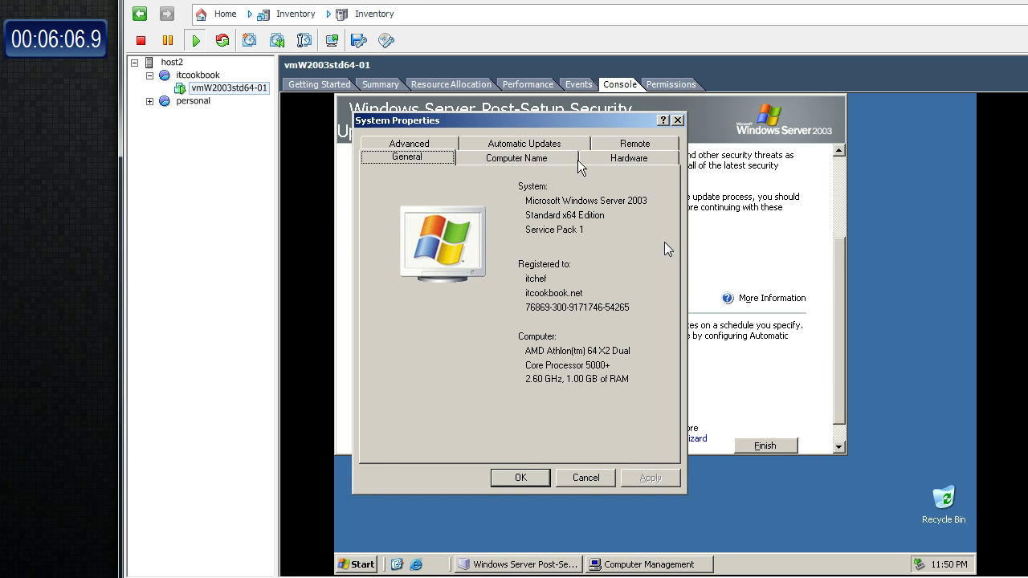
pyautogui.click(651, 145)
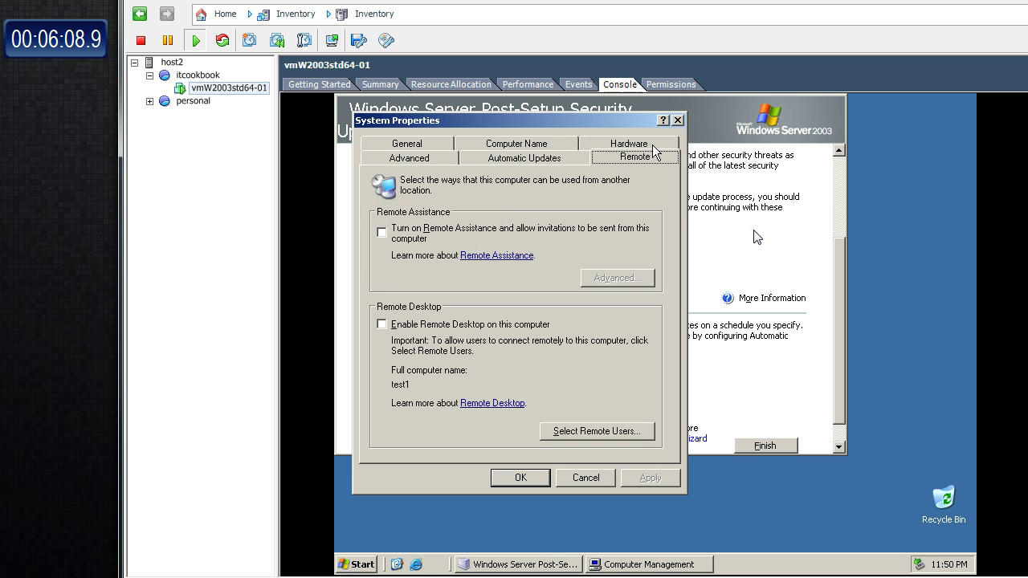
pyautogui.click(395, 321)
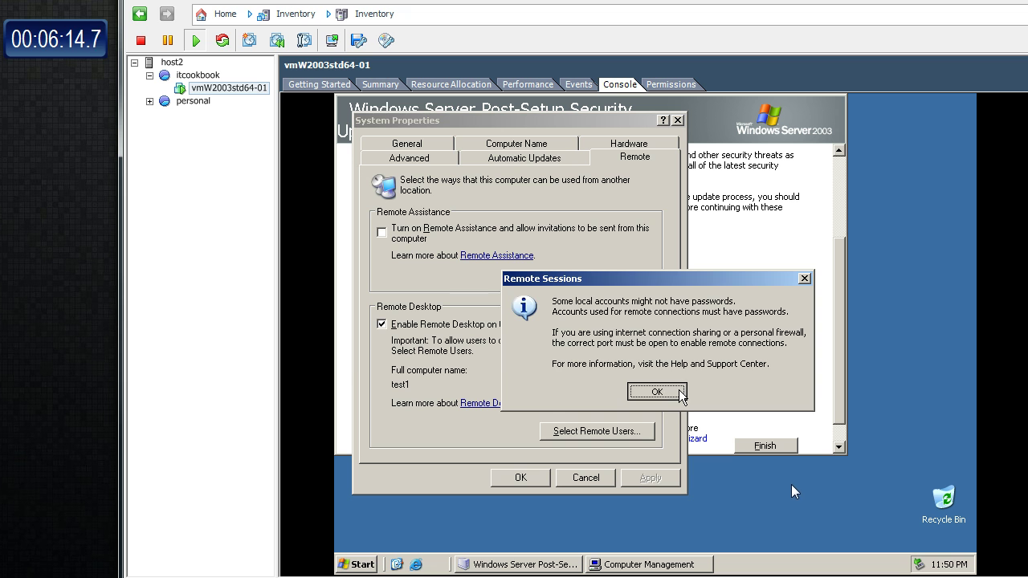
pyautogui.click(656, 391)
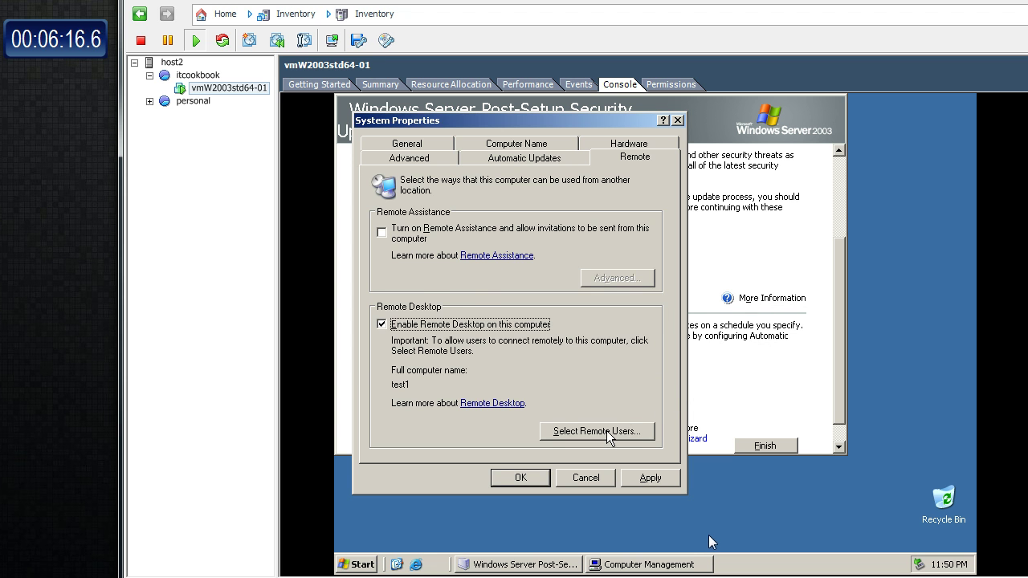
# Check the Remote Desktop Users list without adding anyone, and confirm the System Properties.
pyautogui.click(608, 434)
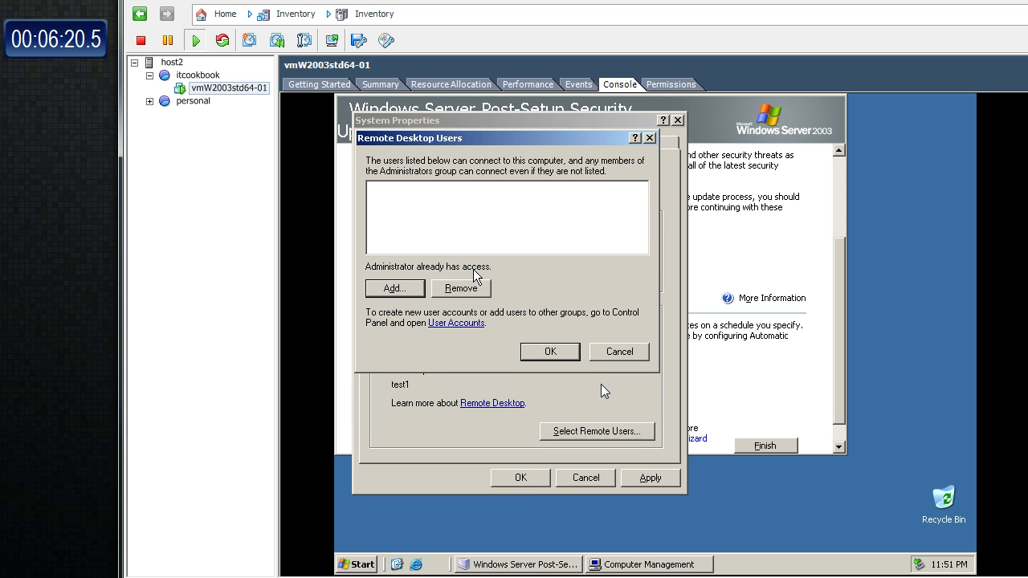
pyautogui.click(563, 353)
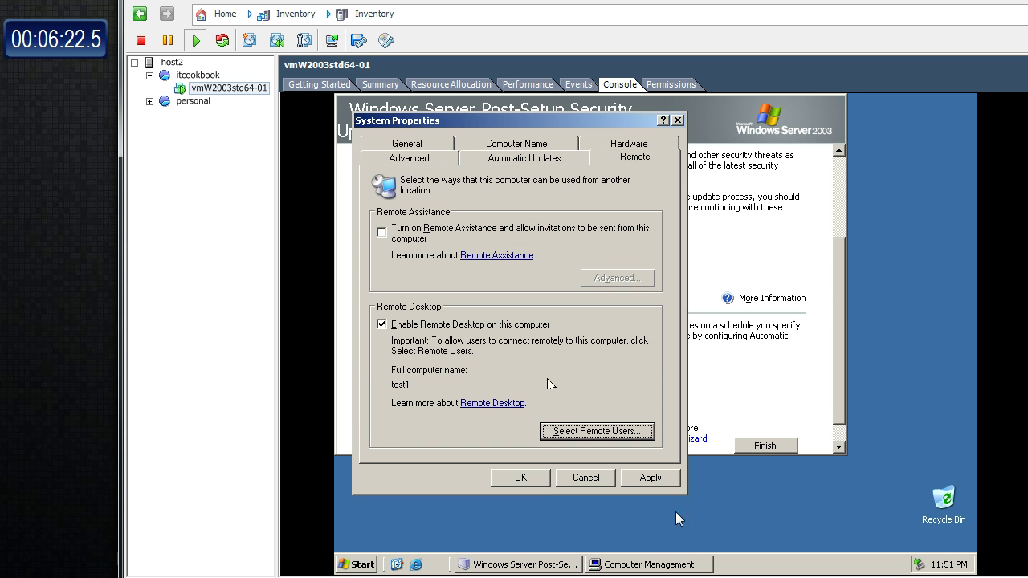
pyautogui.click(530, 483)
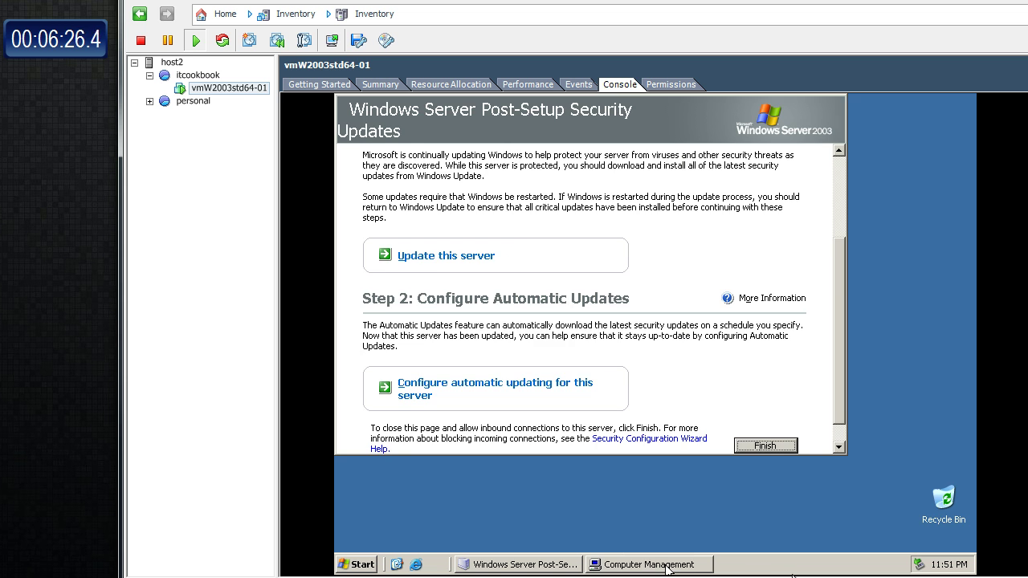
# View the Device Instance Id of the unrecognized Base System Device in Computer Management's Device Manager.
pyautogui.click(667, 567)
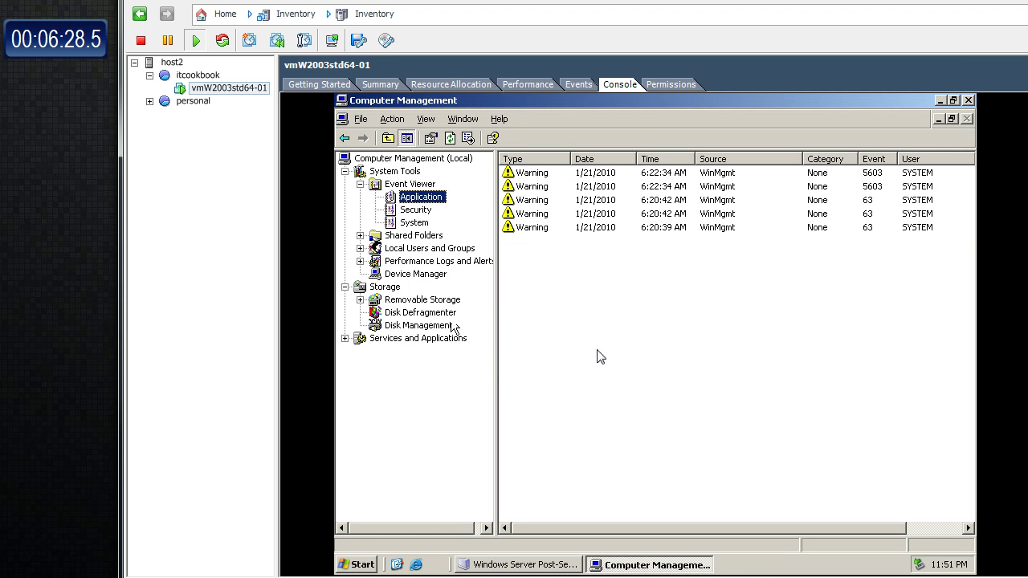
pyautogui.click(431, 277)
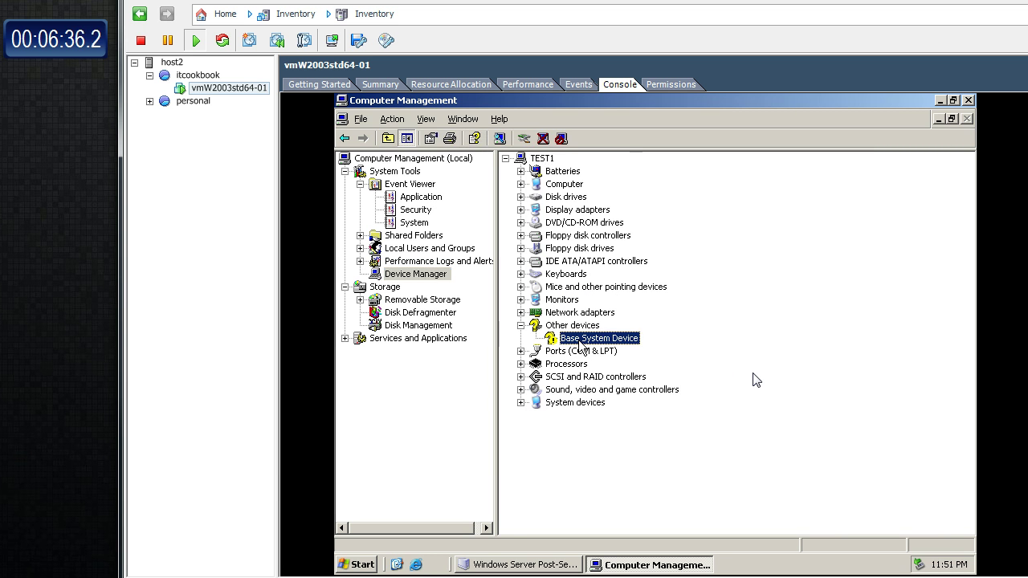
pyautogui.doubleClick(580, 339)
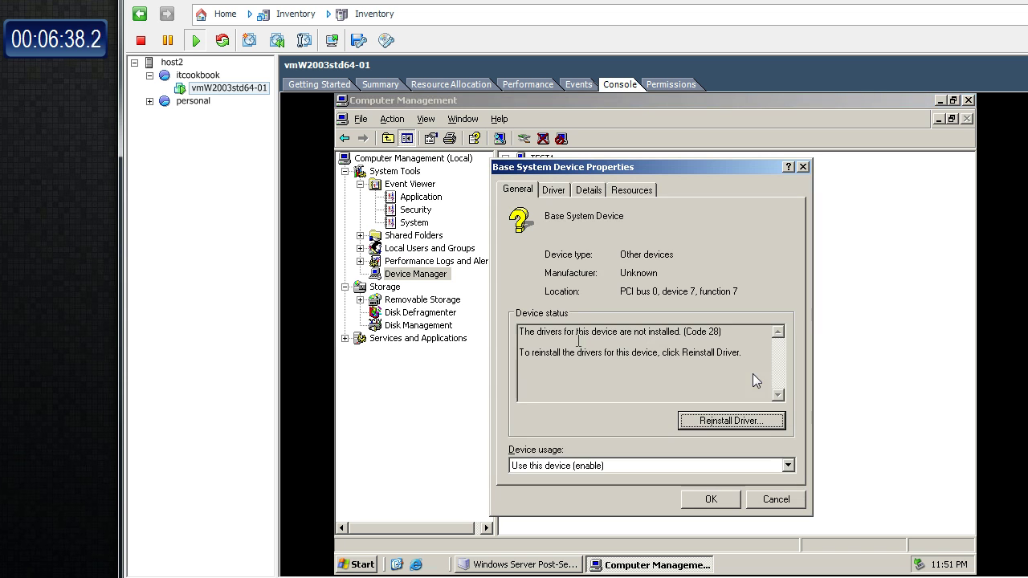
pyautogui.click(584, 193)
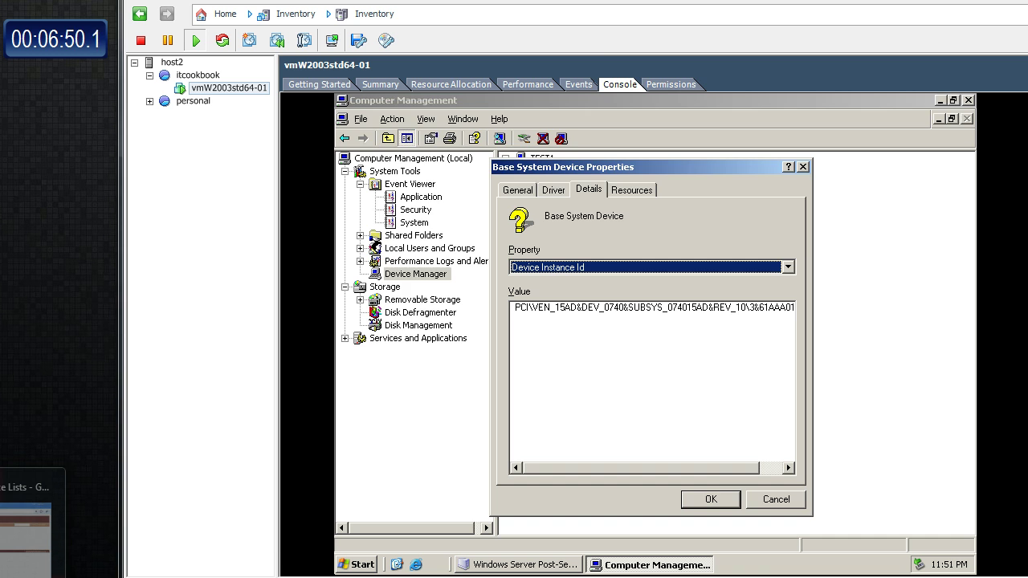
# Switch to the browser, search PCIDatabase.com for device 0740, and highlight the VMware entry's chip description and vendor ID.
pyautogui.click(32, 522)
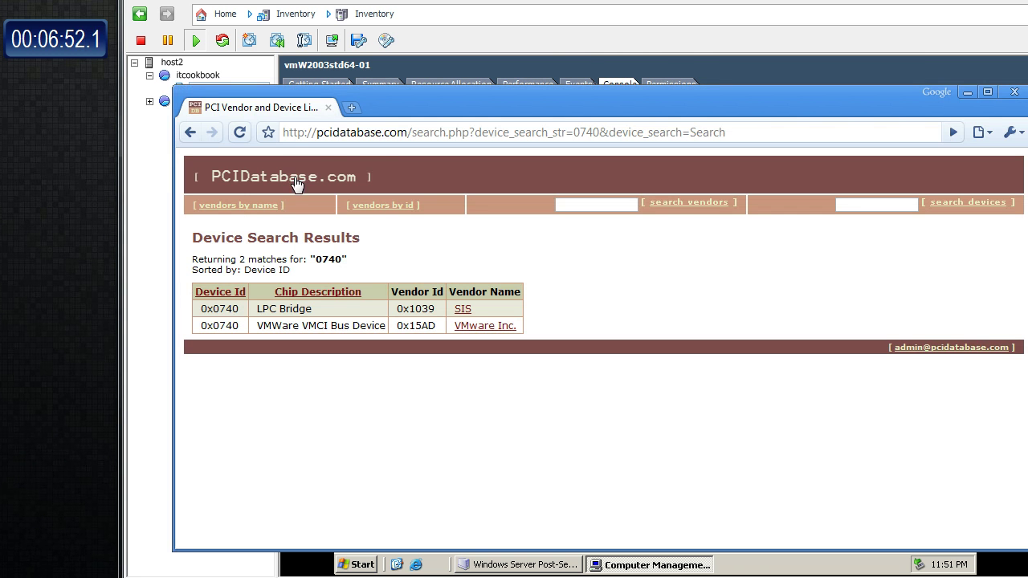
pyautogui.click(191, 132)
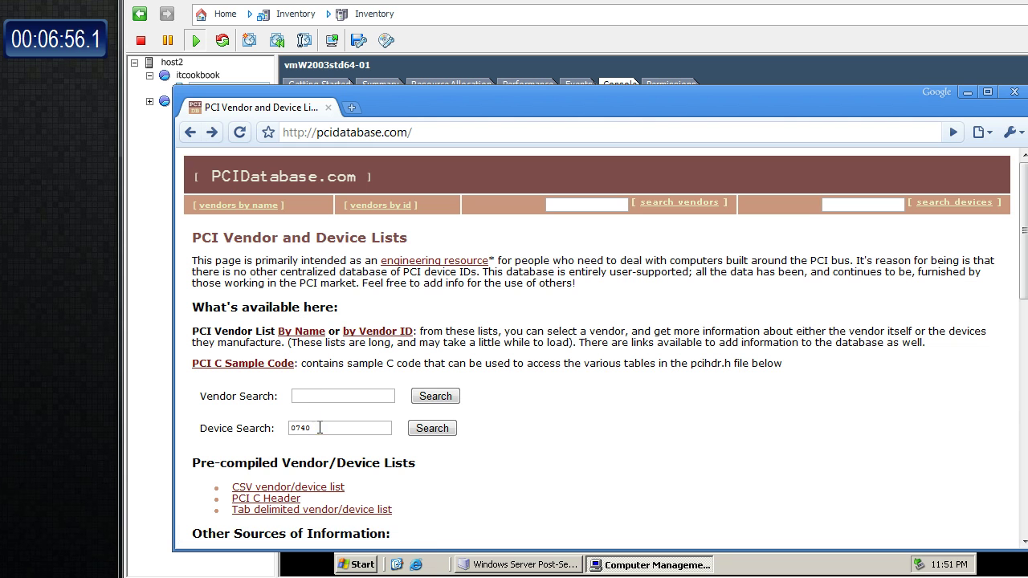
pyautogui.moveTo(319, 427); pyautogui.dragTo(276, 427)
pyautogui.write('07')
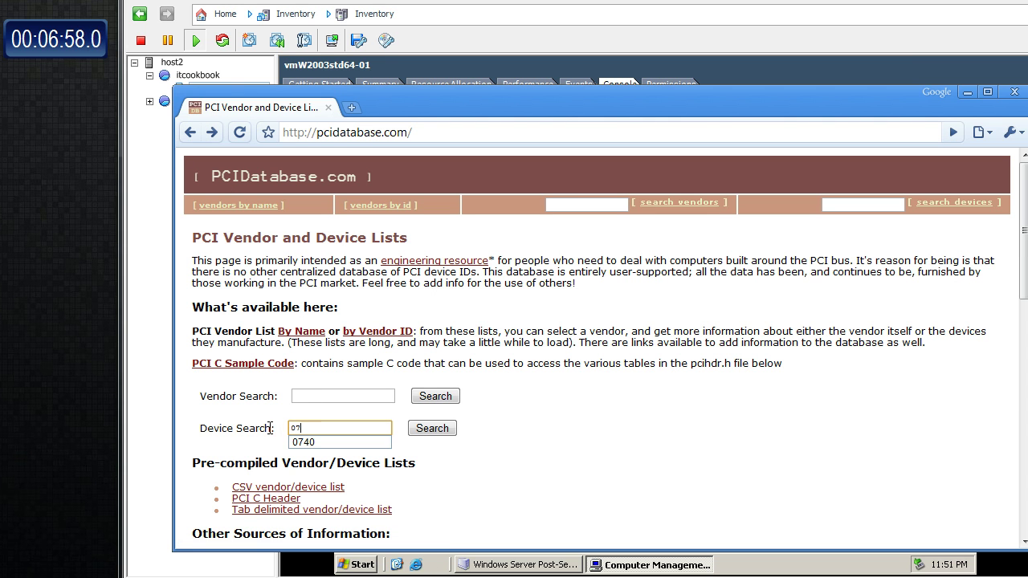
pyautogui.write('40')
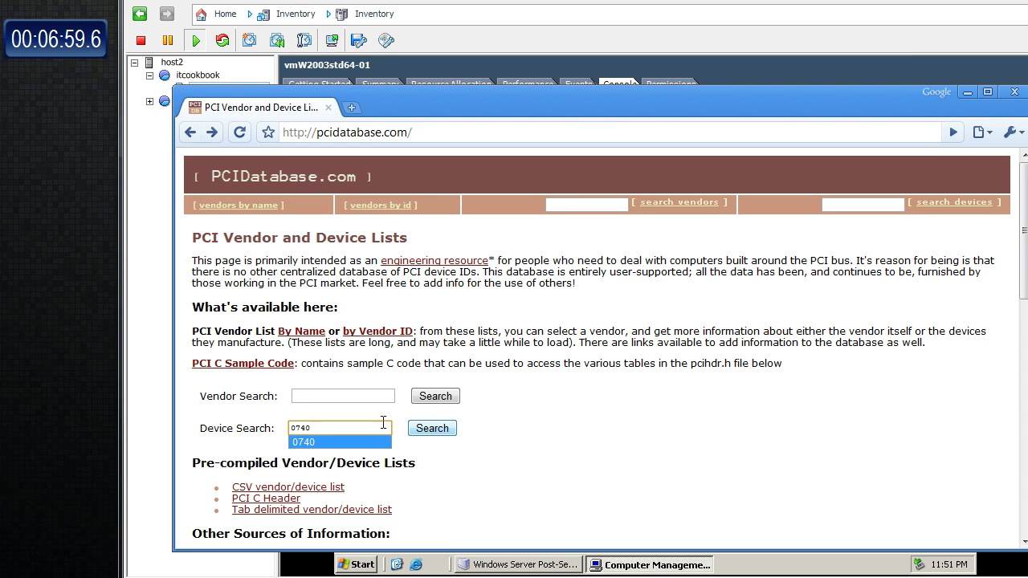
pyautogui.click(433, 429)
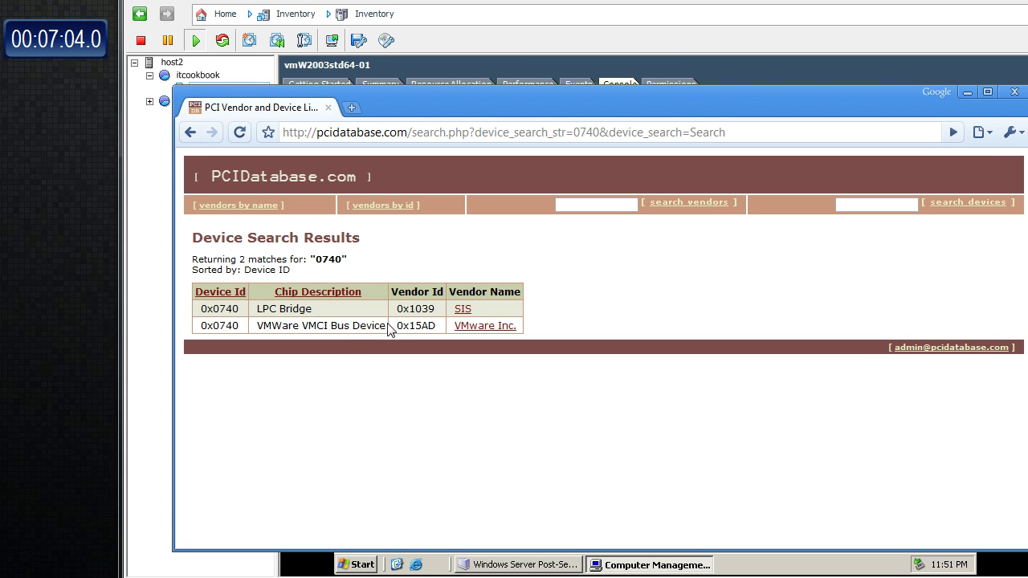
pyautogui.moveTo(388, 327); pyautogui.dragTo(248, 321)
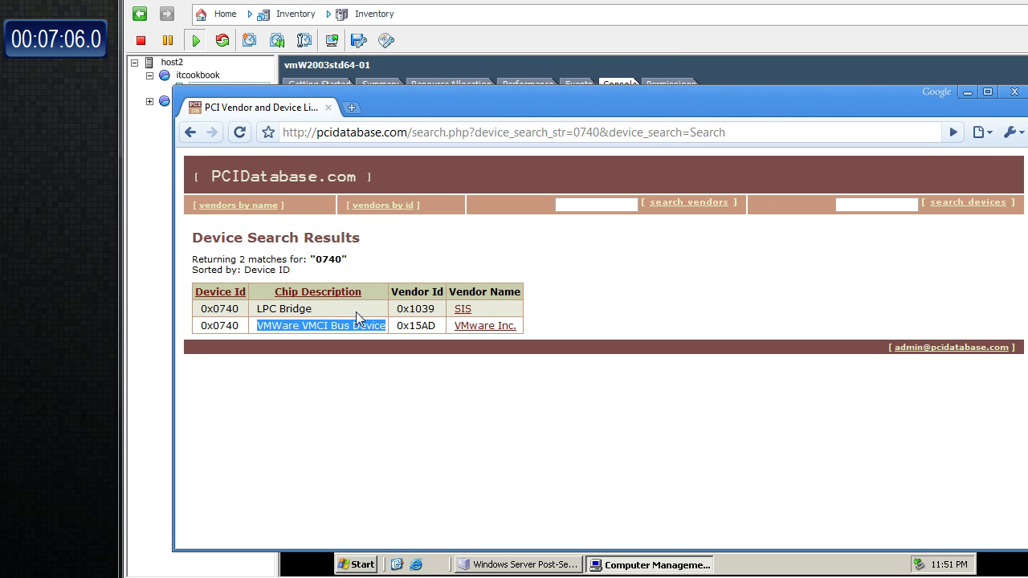
pyautogui.moveTo(434, 325); pyautogui.dragTo(399, 327)
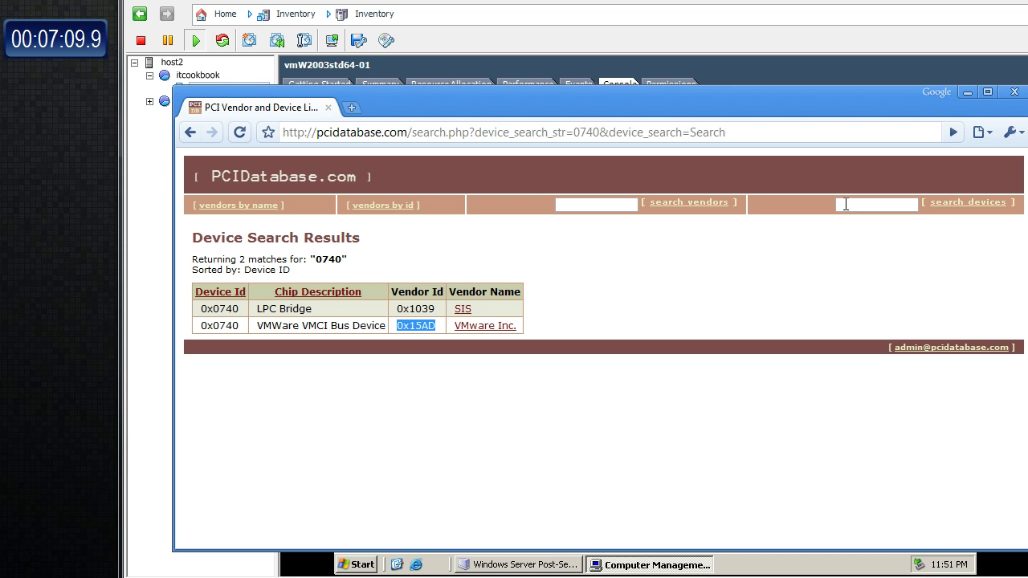
# Minimize the browser, close the Base System Device properties, and minimize Computer Management.
pyautogui.click(969, 94)
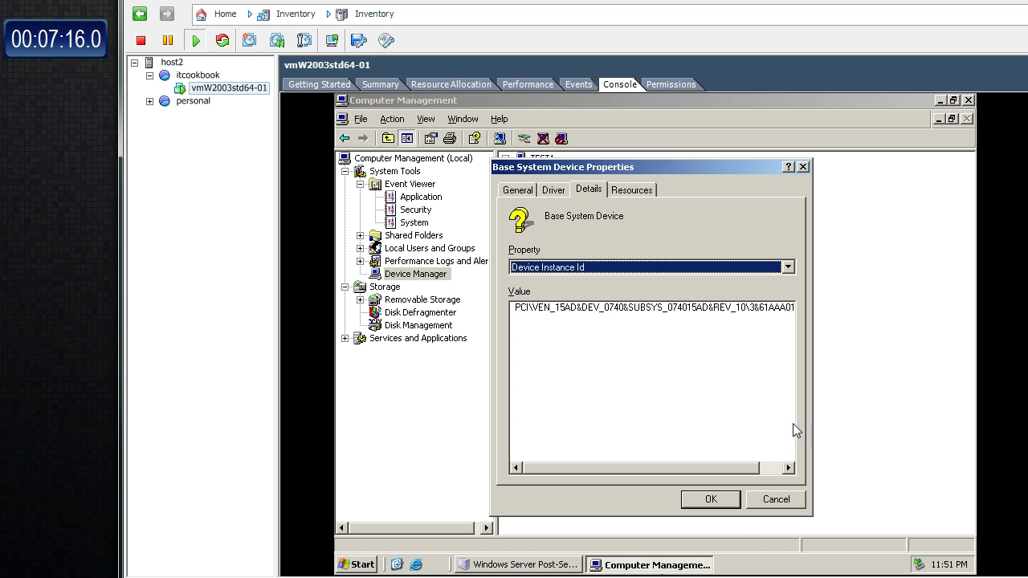
pyautogui.click(722, 502)
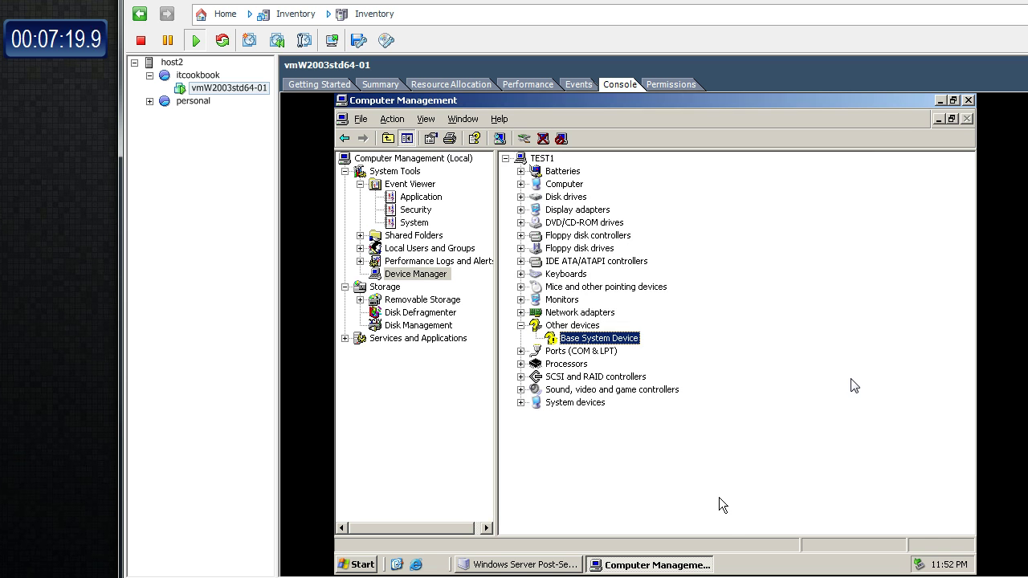
pyautogui.click(940, 100)
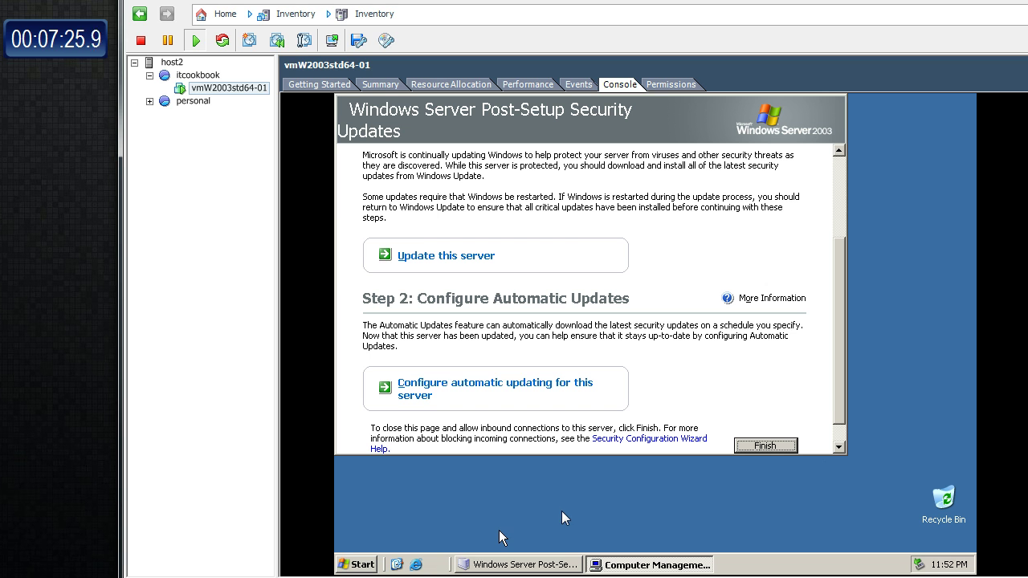
# Start the VMware Tools installation on the guest vmW2003std64-01 and accept the guest operating system warning.
pyautogui.rightClick(255, 93)
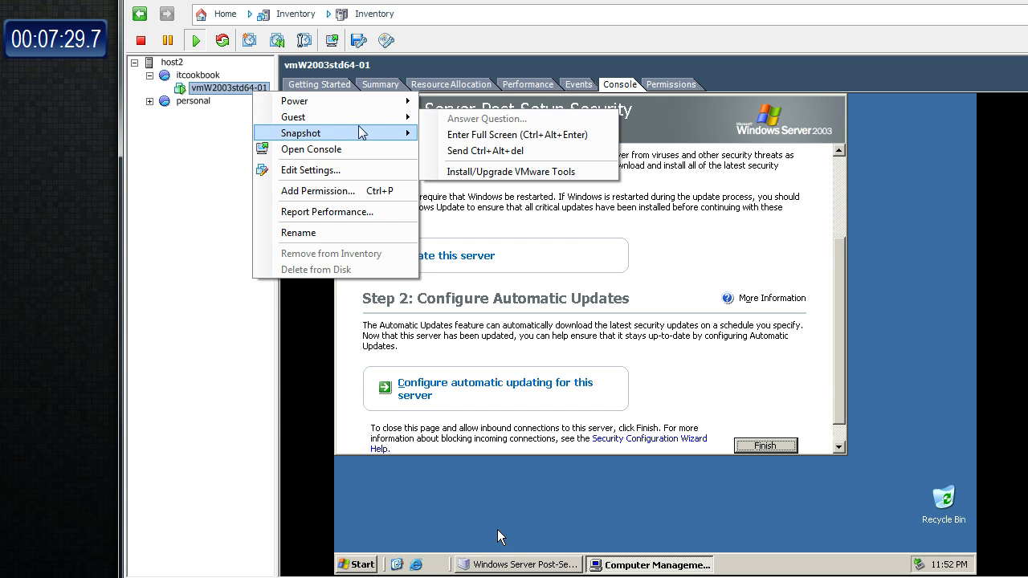
pyautogui.moveTo(369, 132)
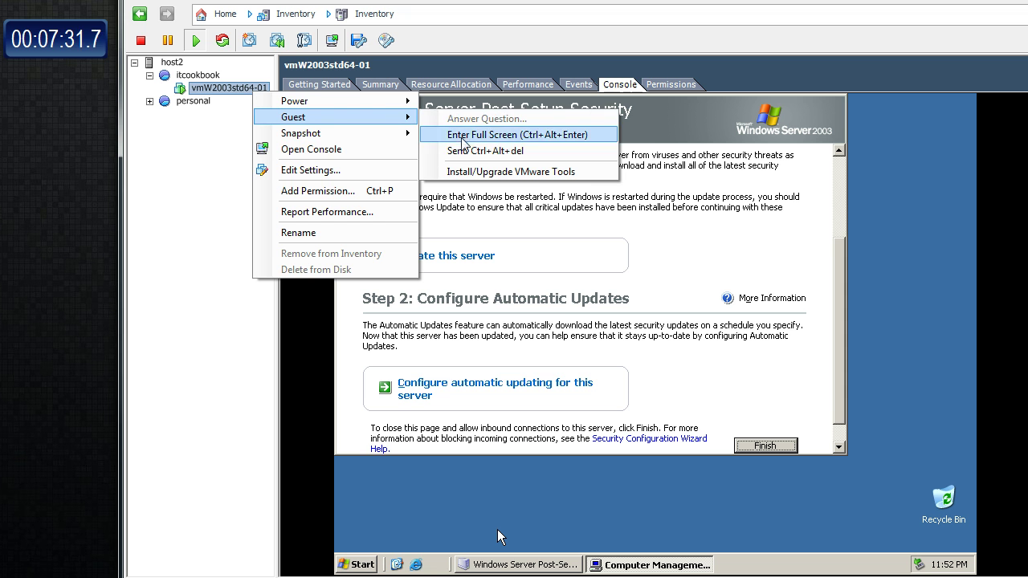
pyautogui.click(546, 177)
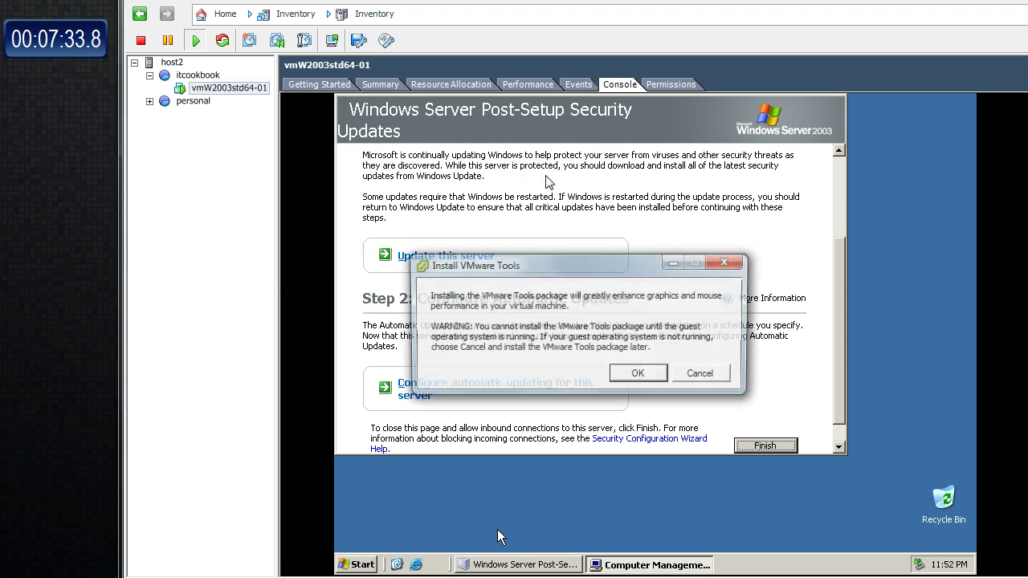
pyautogui.click(645, 382)
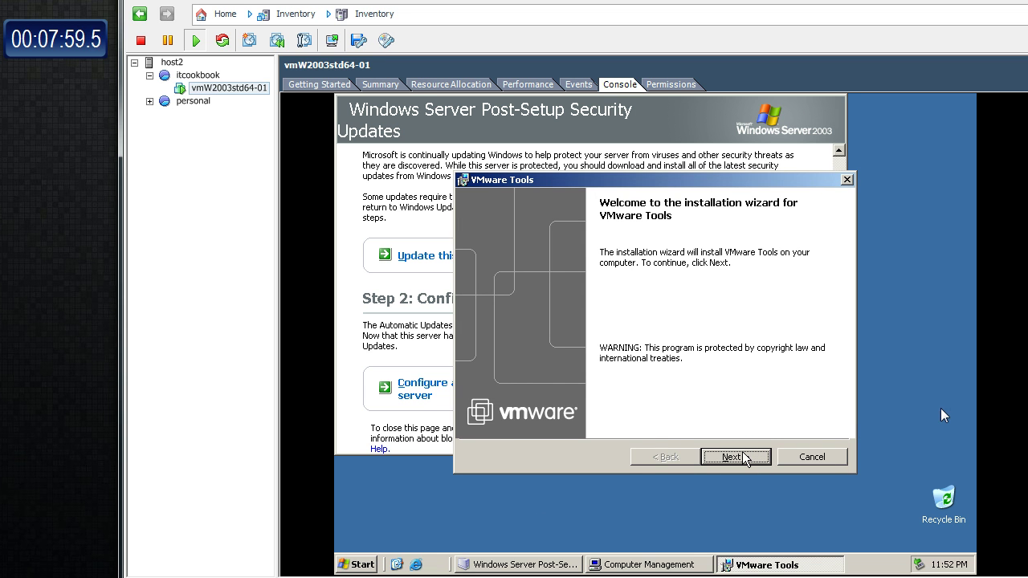
# Install VMware Tools with the Complete setup type.
pyautogui.click(735, 456)
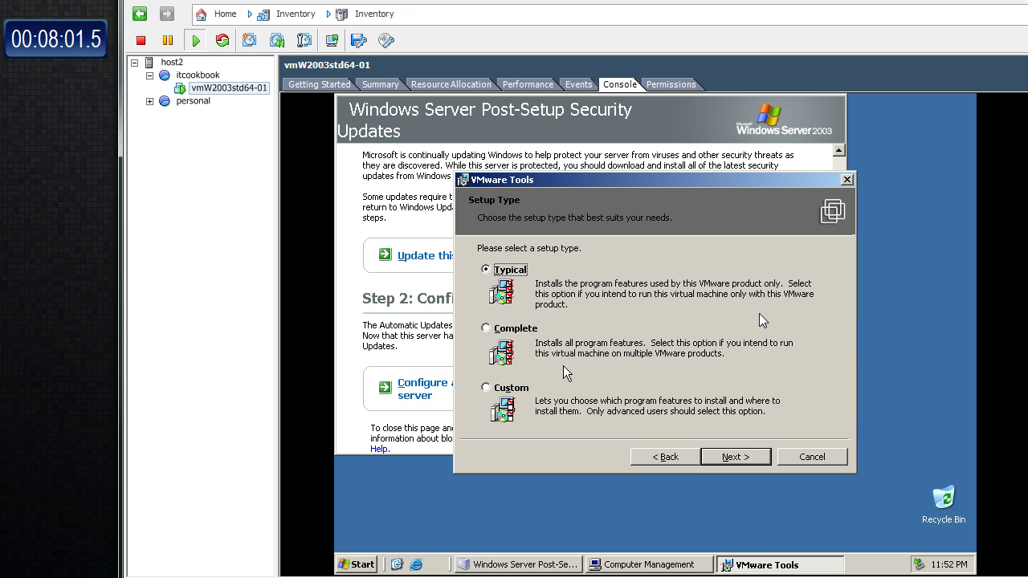
pyautogui.click(523, 331)
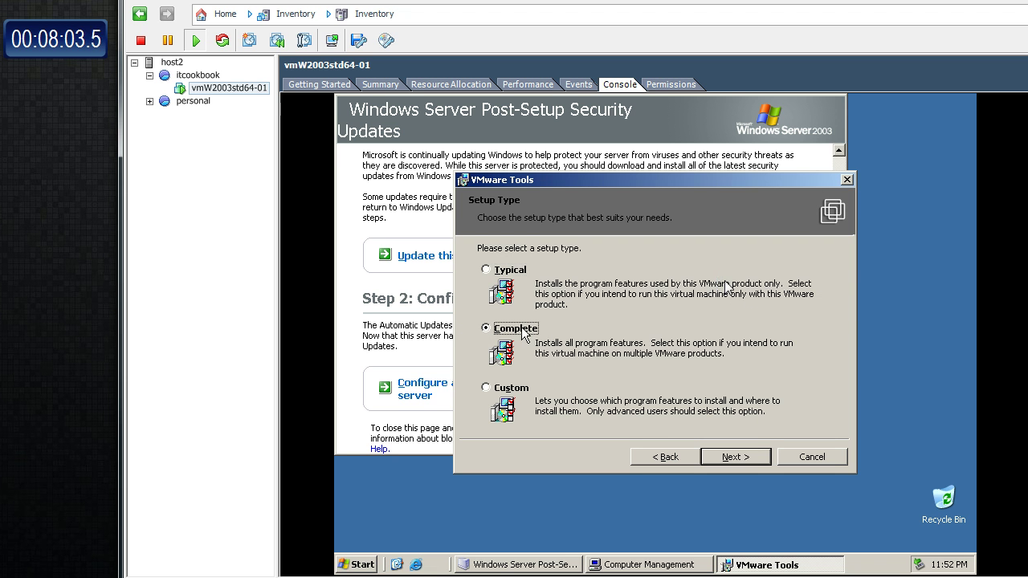
pyautogui.click(734, 456)
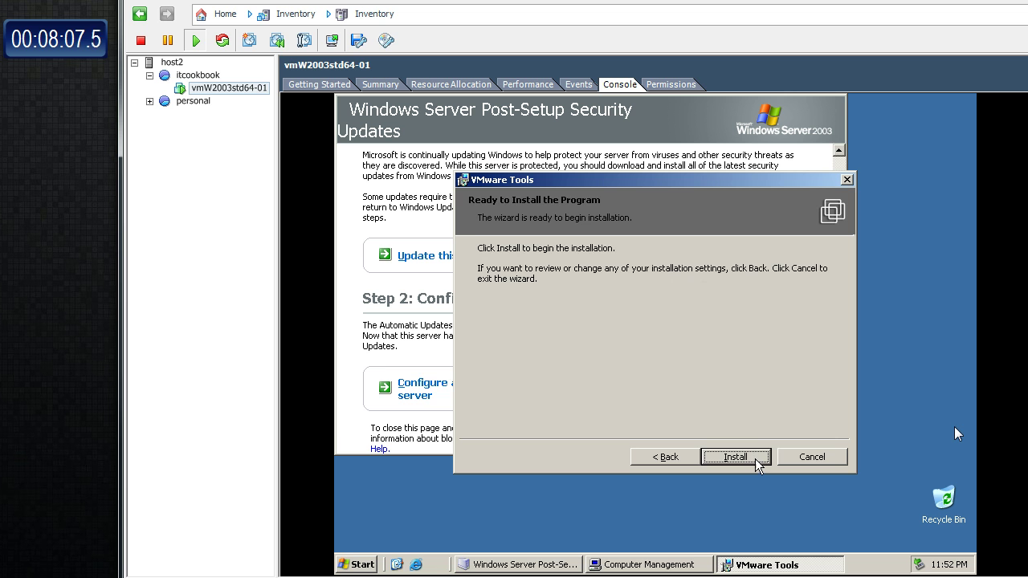
pyautogui.click(762, 462)
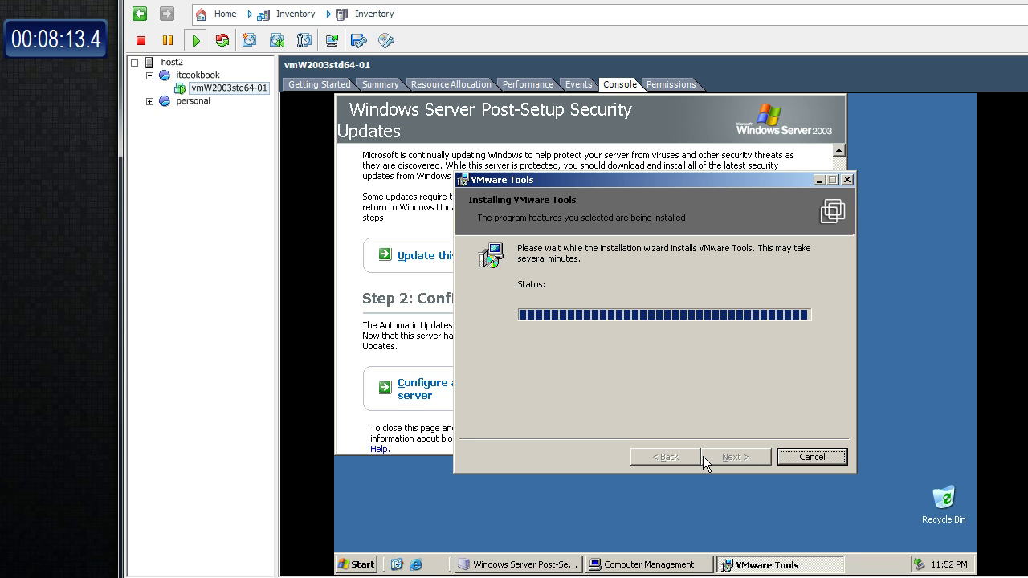
# Agree to set the hardware acceleration level and finish the VMware Tools installation wizard.
pyautogui.moveTo(64, 527)
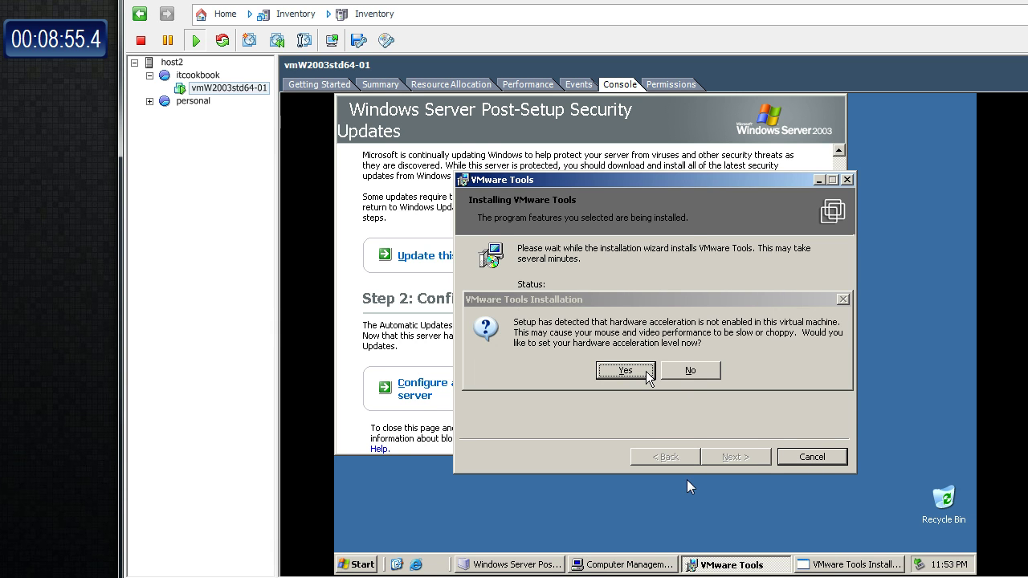
pyautogui.click(626, 370)
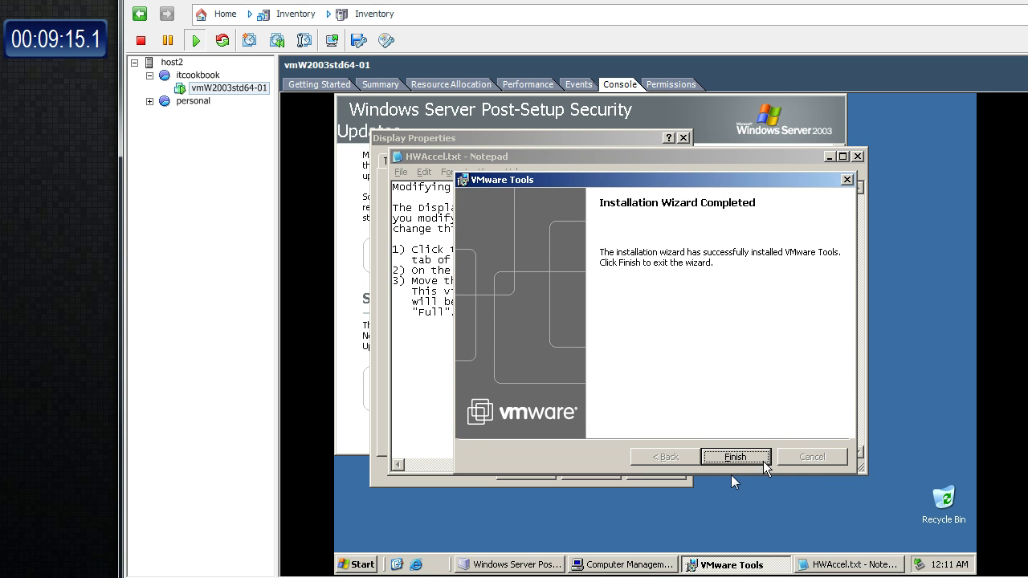
pyautogui.click(764, 464)
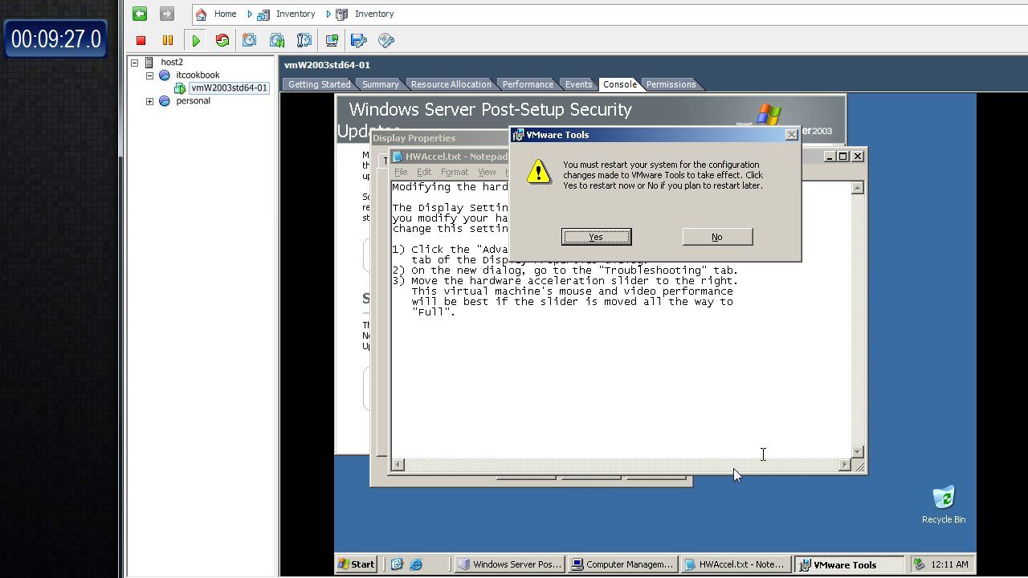
# Set the graphics adapter's hardware acceleration to Full in the advanced display settings and accept the display properties.
pyautogui.click(711, 431)
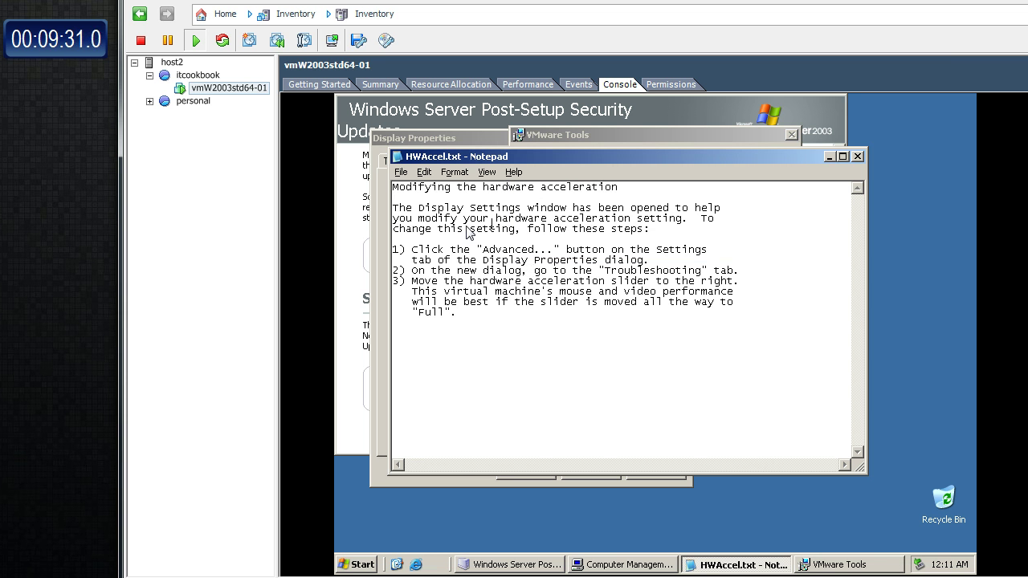
pyautogui.click(465, 139)
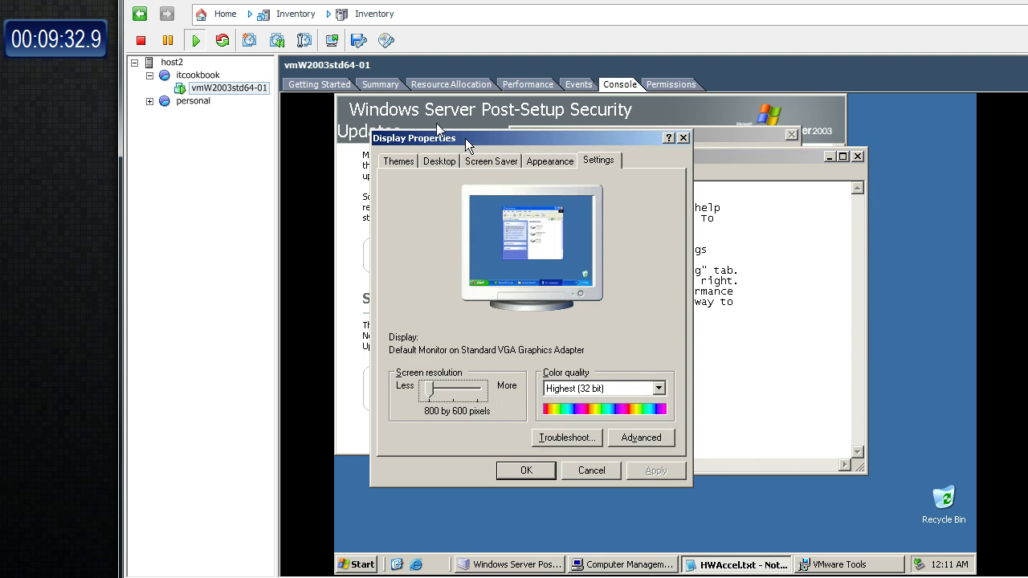
pyautogui.click(641, 439)
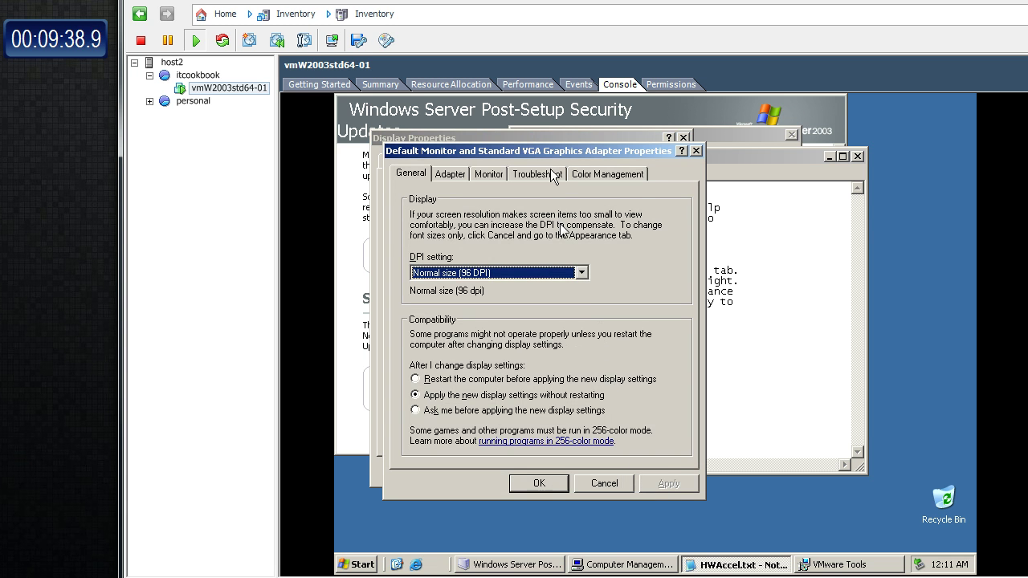
pyautogui.click(553, 174)
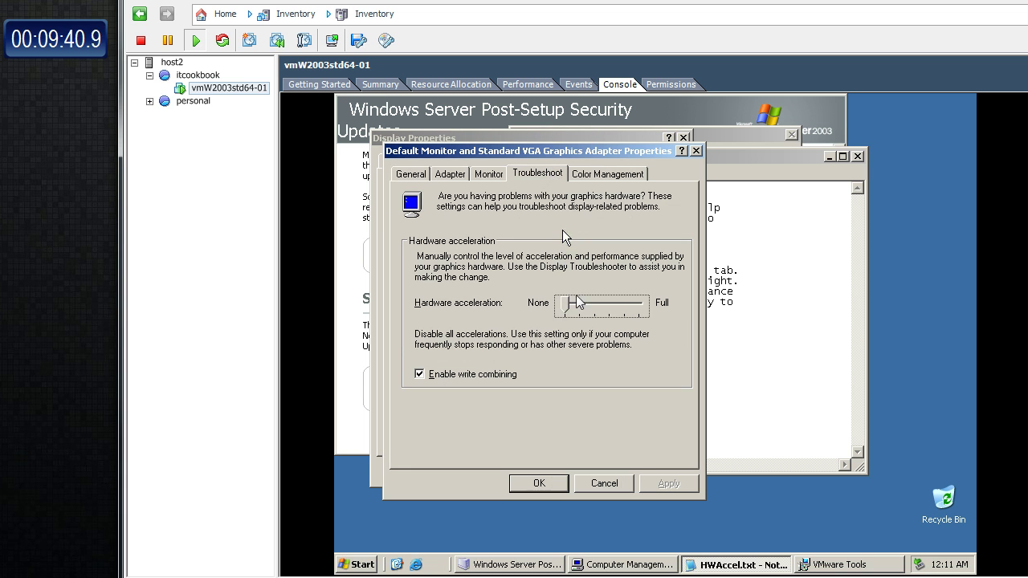
pyautogui.moveTo(577, 309); pyautogui.dragTo(639, 313)
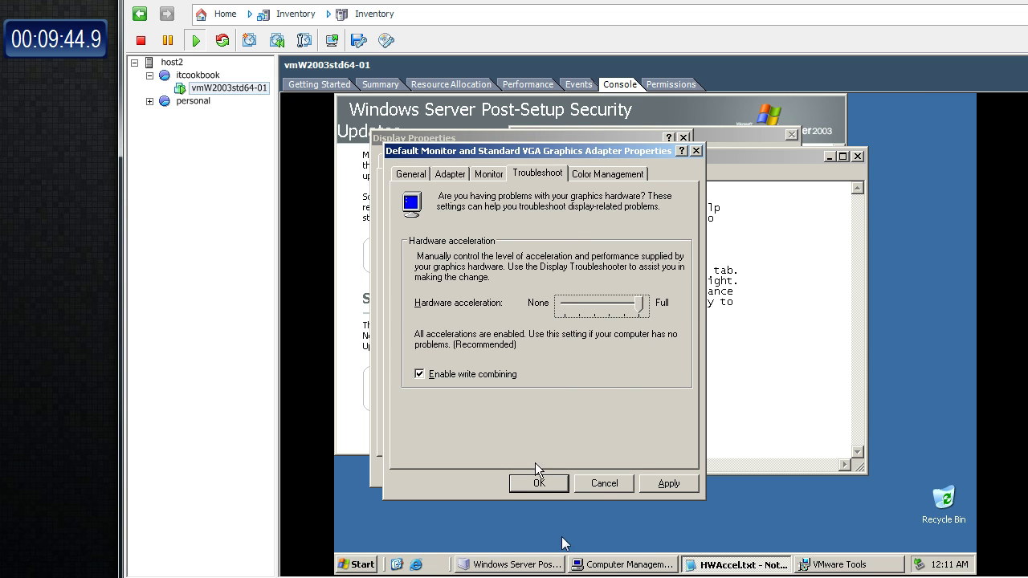
pyautogui.click(532, 484)
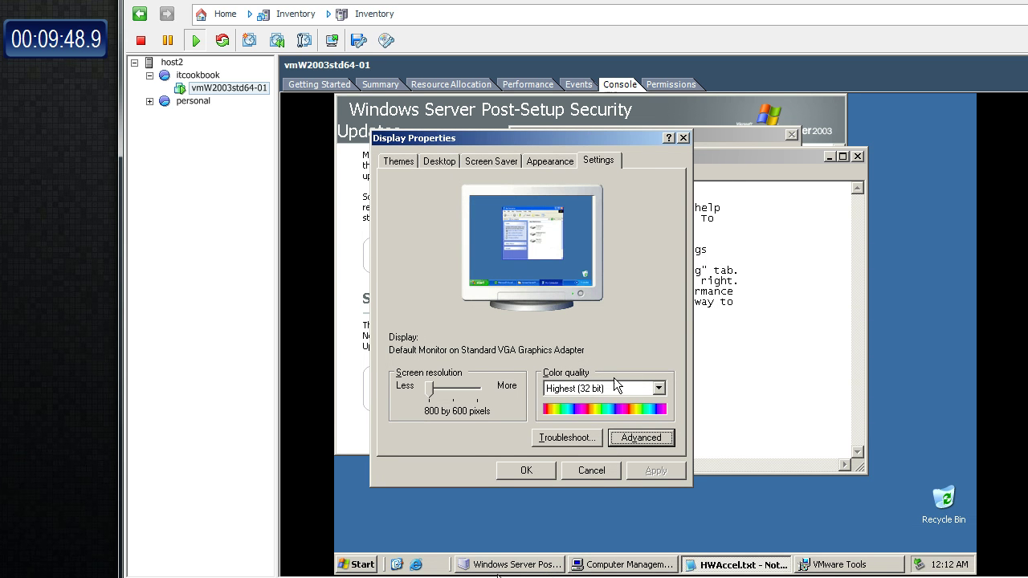
pyautogui.click(526, 472)
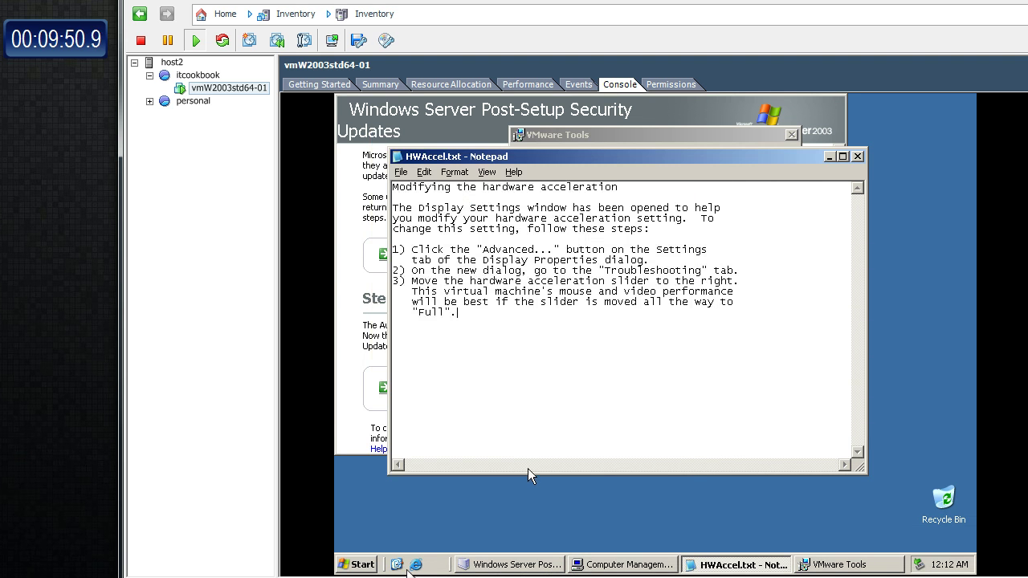
# Close the HWAccel.txt instructions and restart the guest system to apply the VMware Tools configuration changes.
pyautogui.click(858, 158)
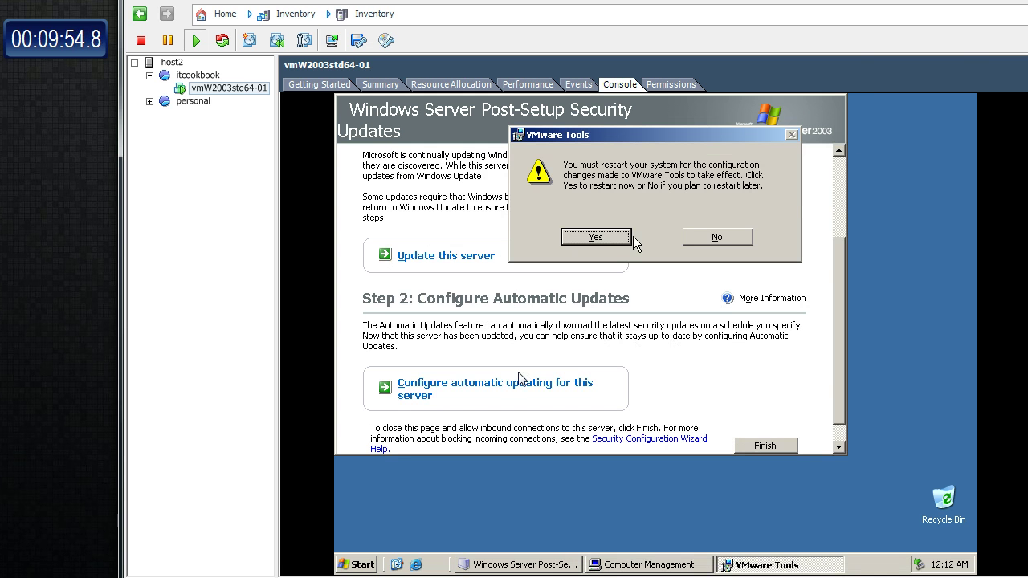
pyautogui.click(613, 238)
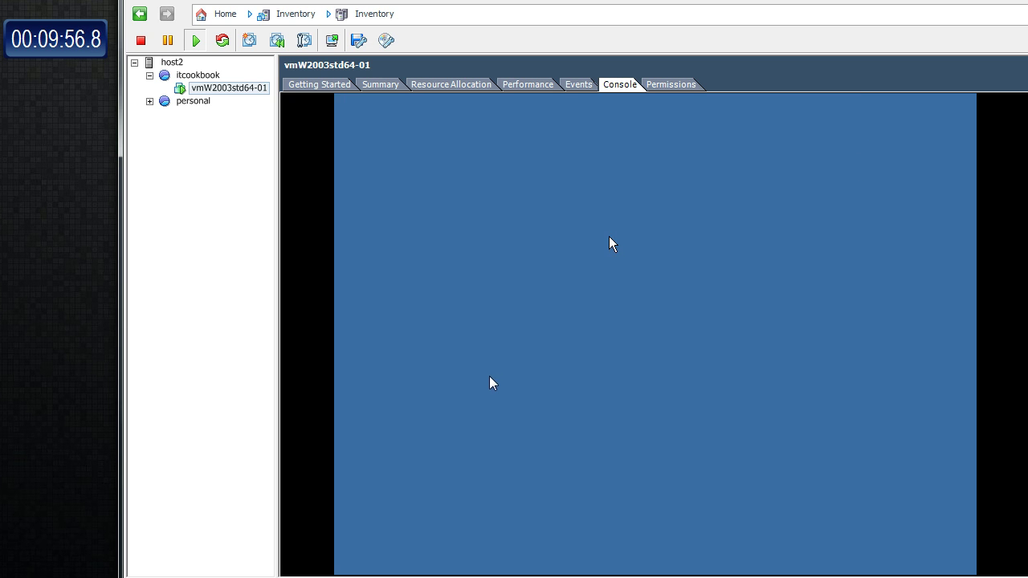